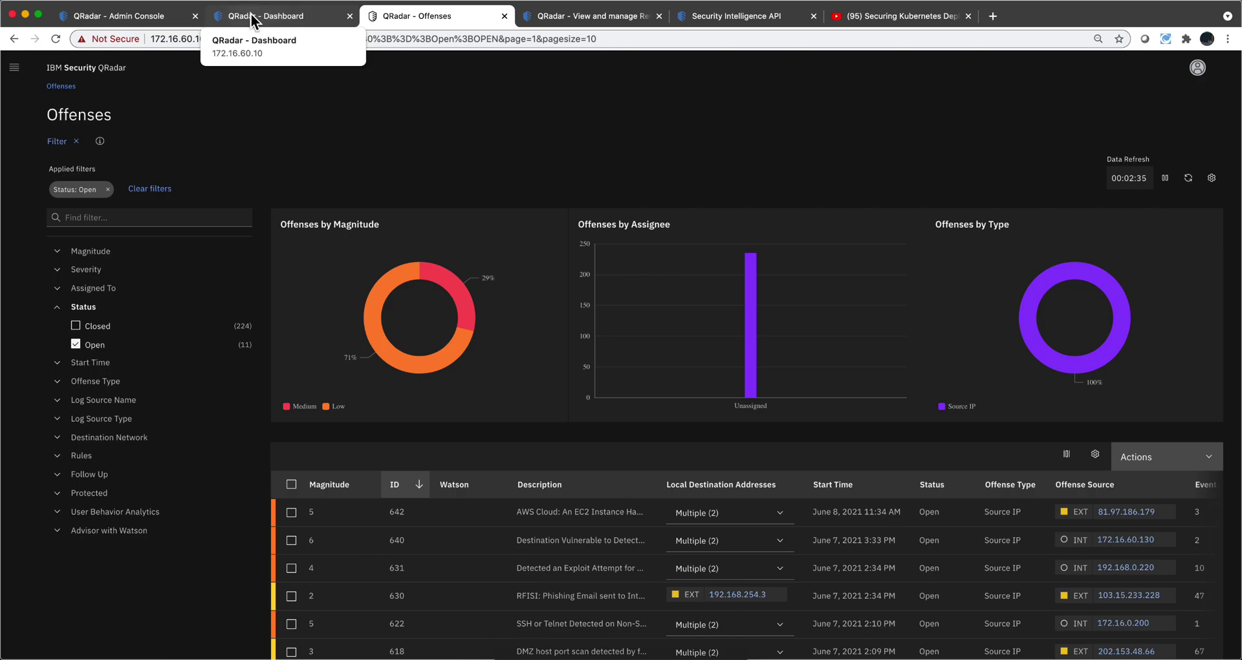
- Switch to the QRadar Dashboard browser tab
click(251, 14)
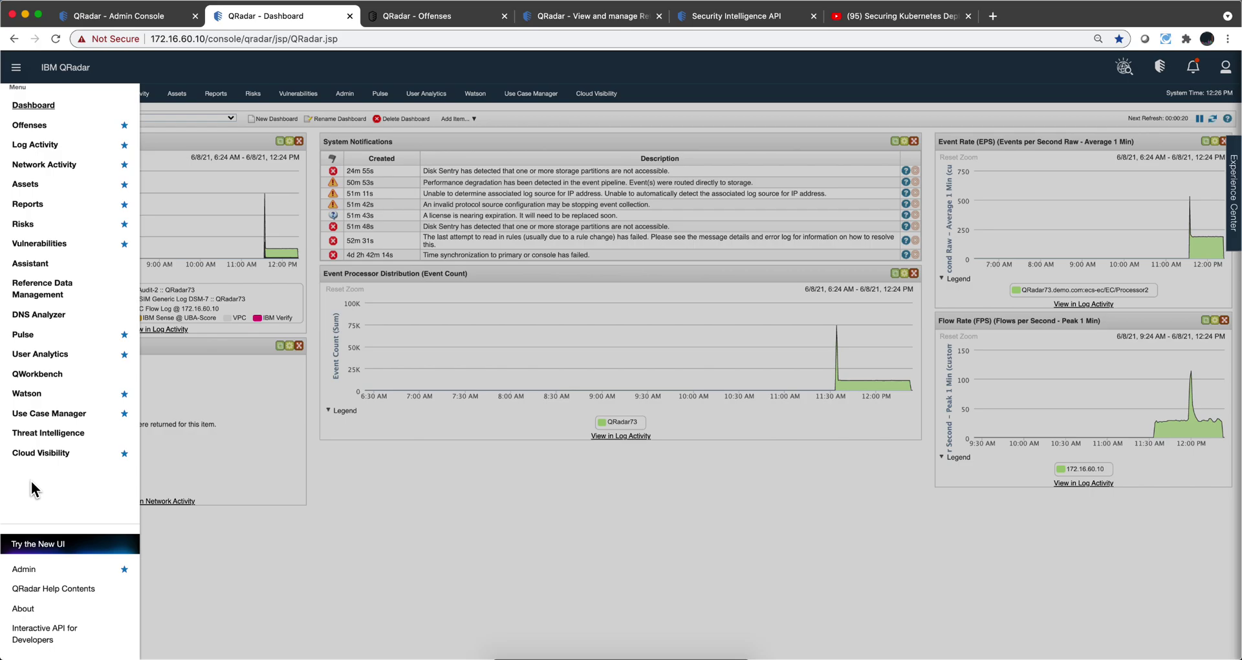
- Open 'Interactive API for Developers' in a new tab and highlight the api_doc part of its address
click(29, 637)
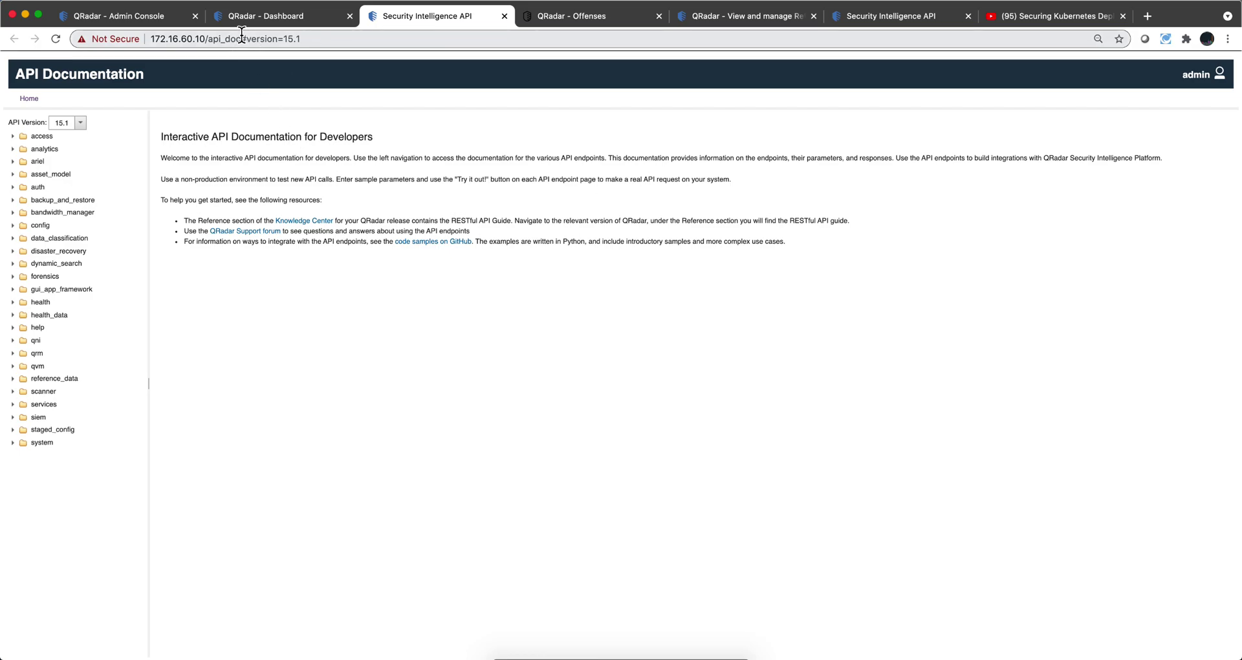
drag(241, 39, 209, 39)
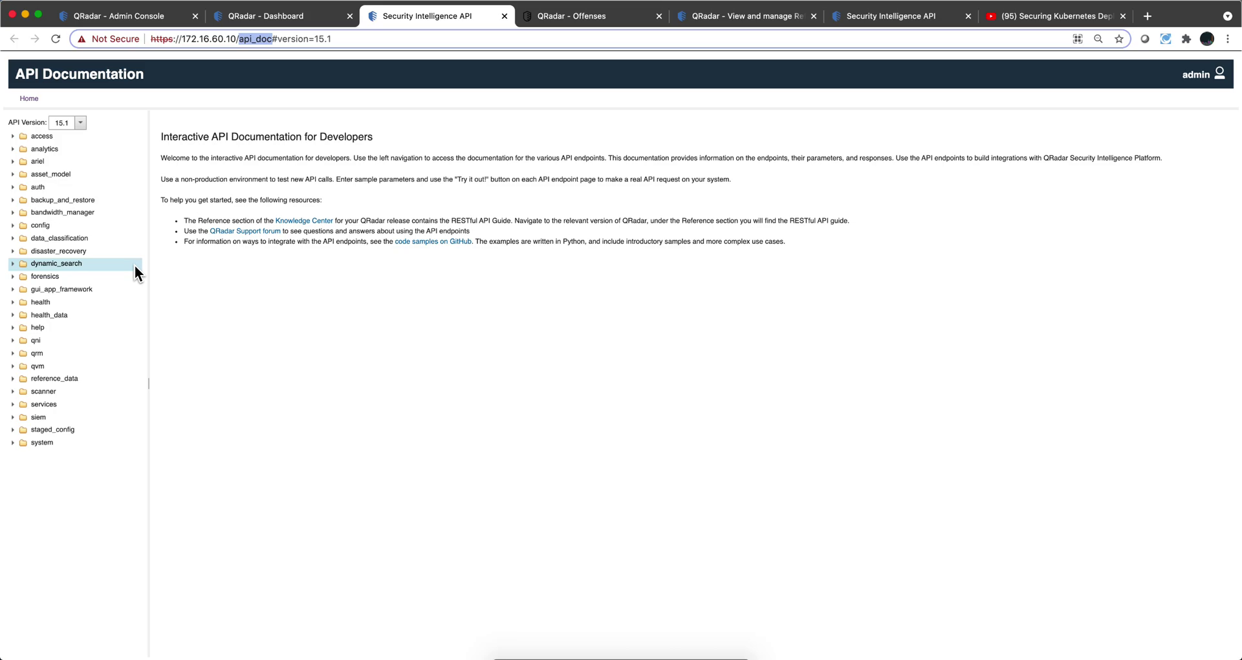
- Expand analytics, briefly expand and collapse ade_rules, building_blocks and rules, then expand ariel
click(14, 149)
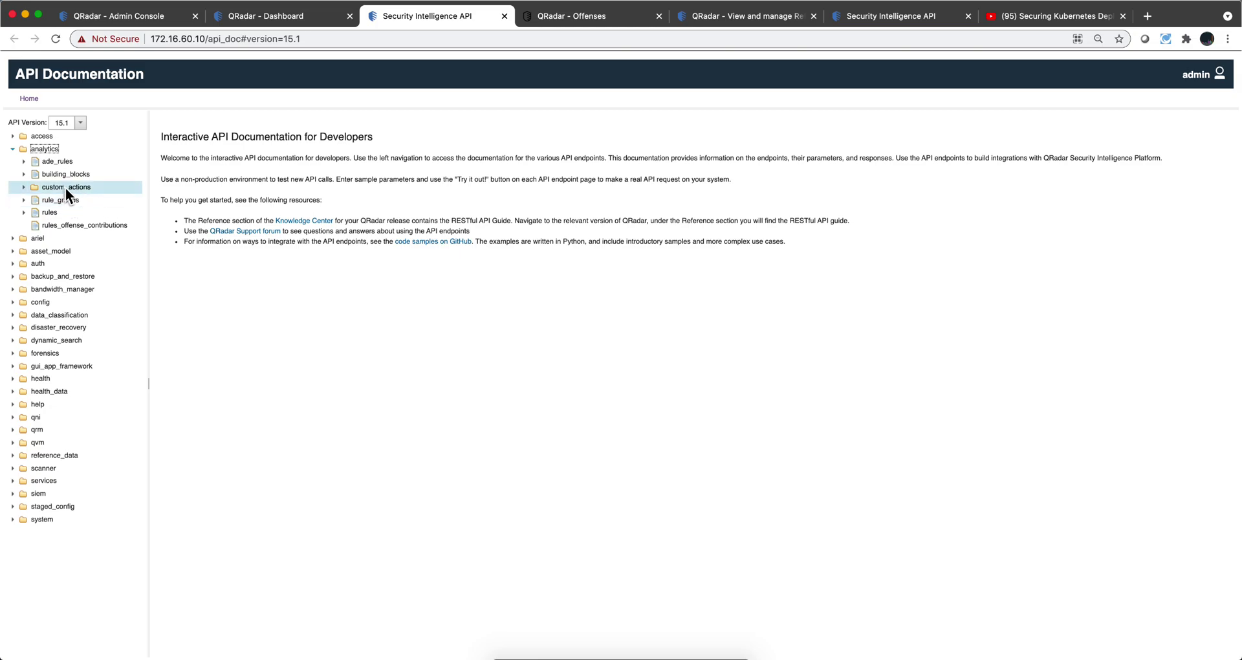
click(24, 161)
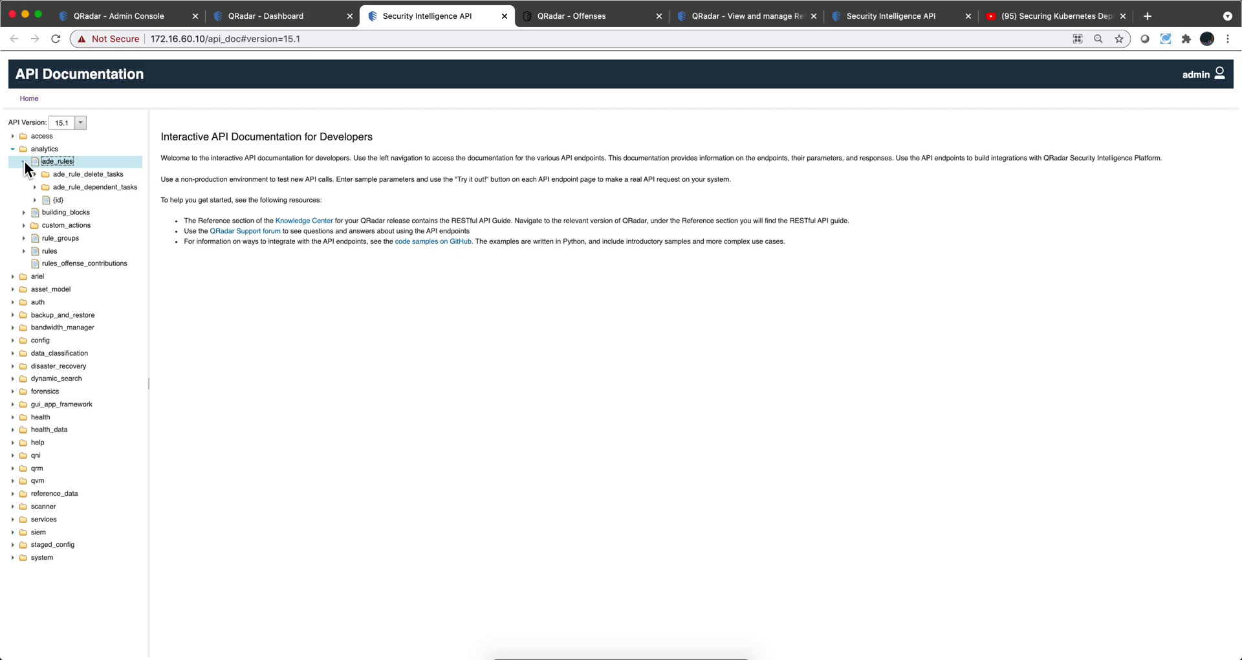
click(24, 161)
click(24, 172)
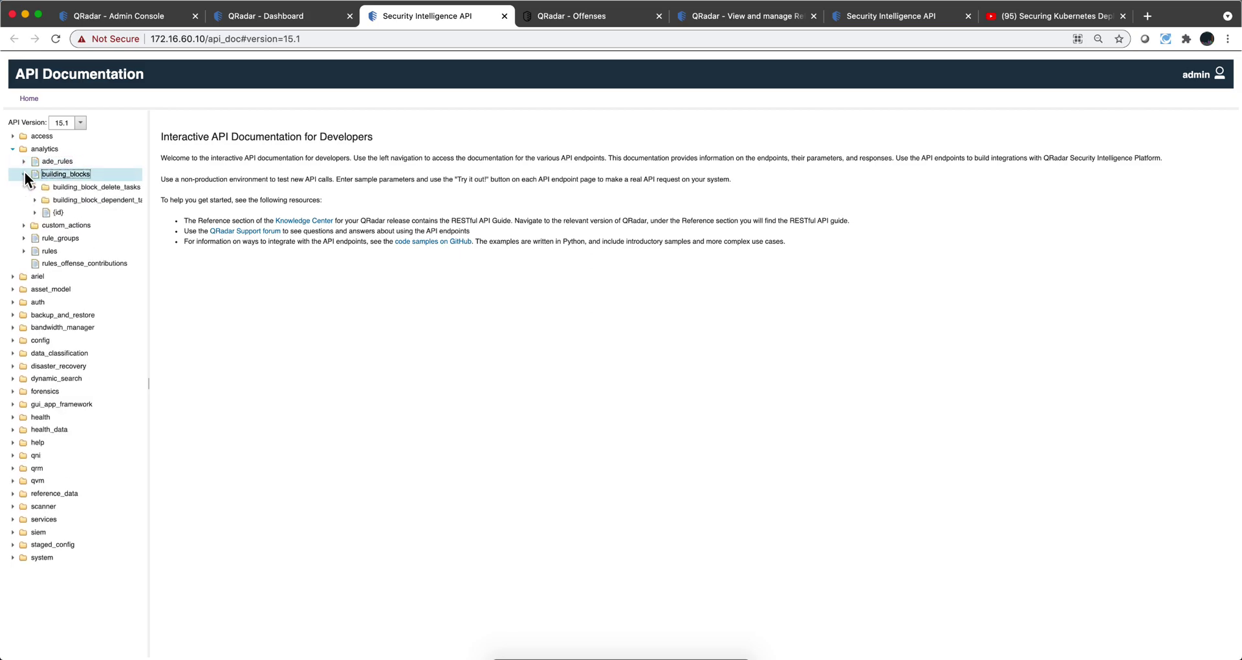
click(24, 173)
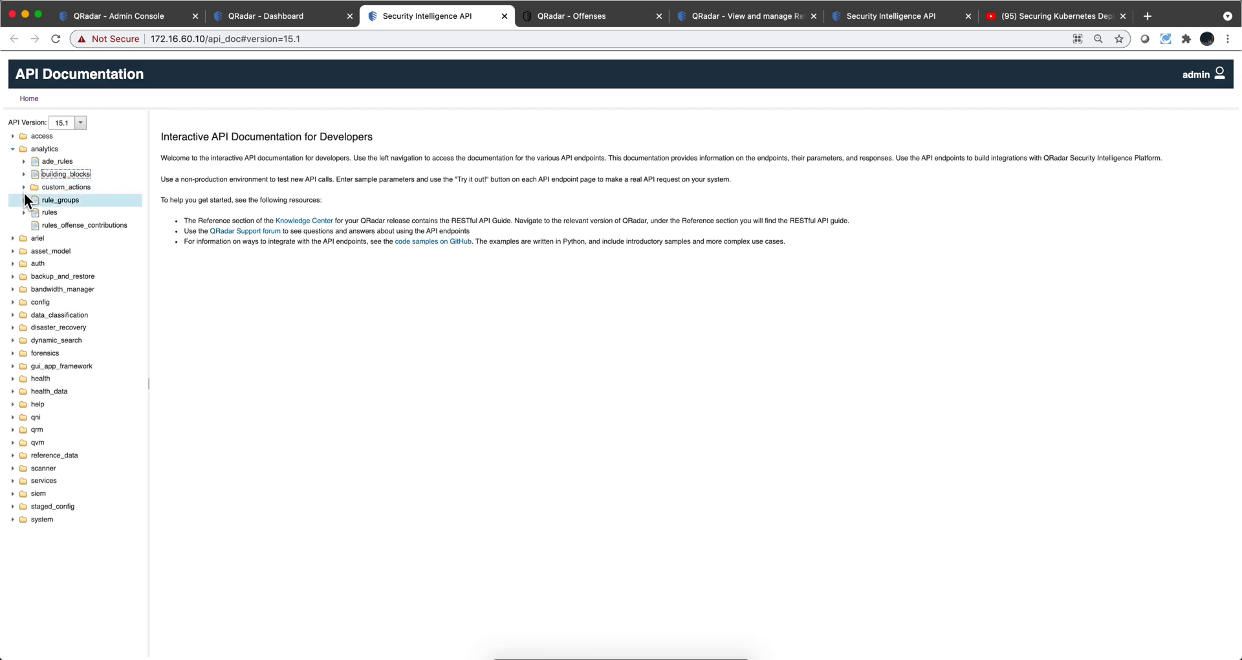
click(25, 212)
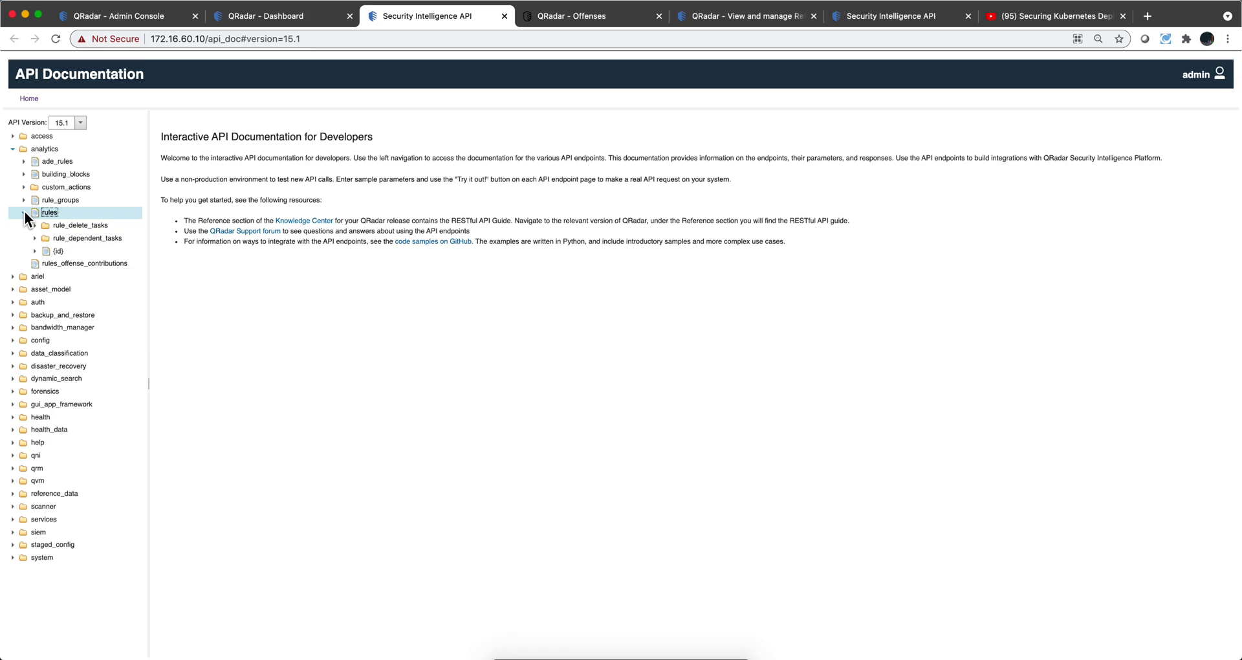
click(25, 213)
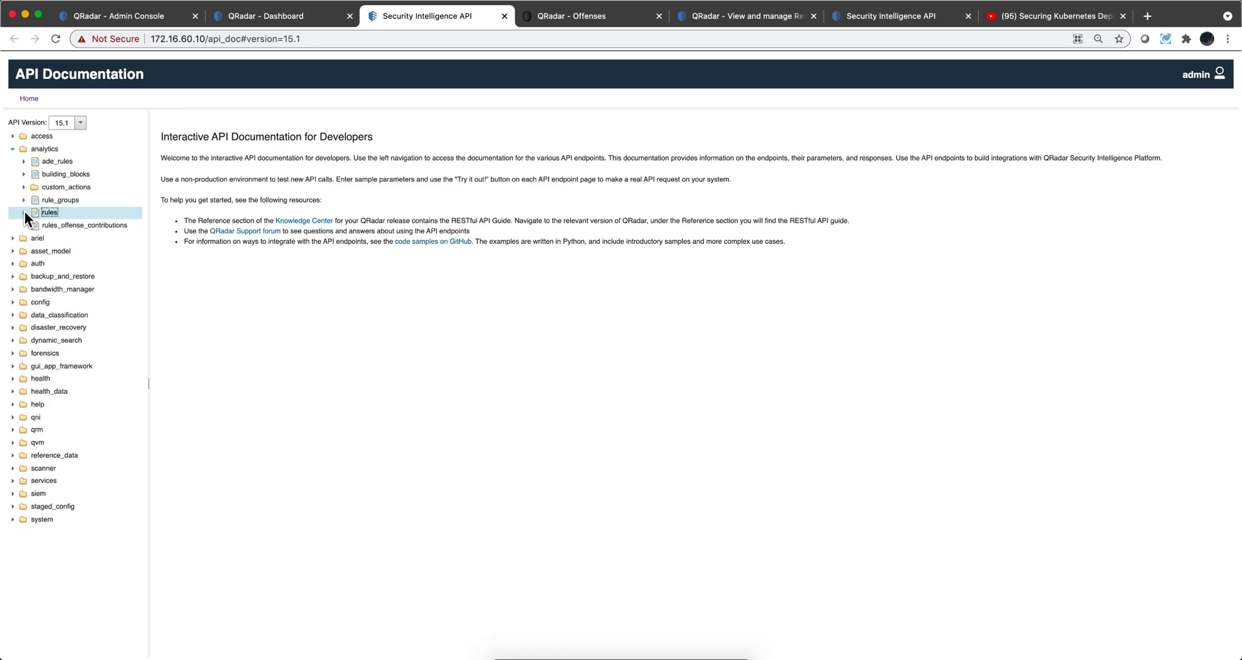
click(14, 239)
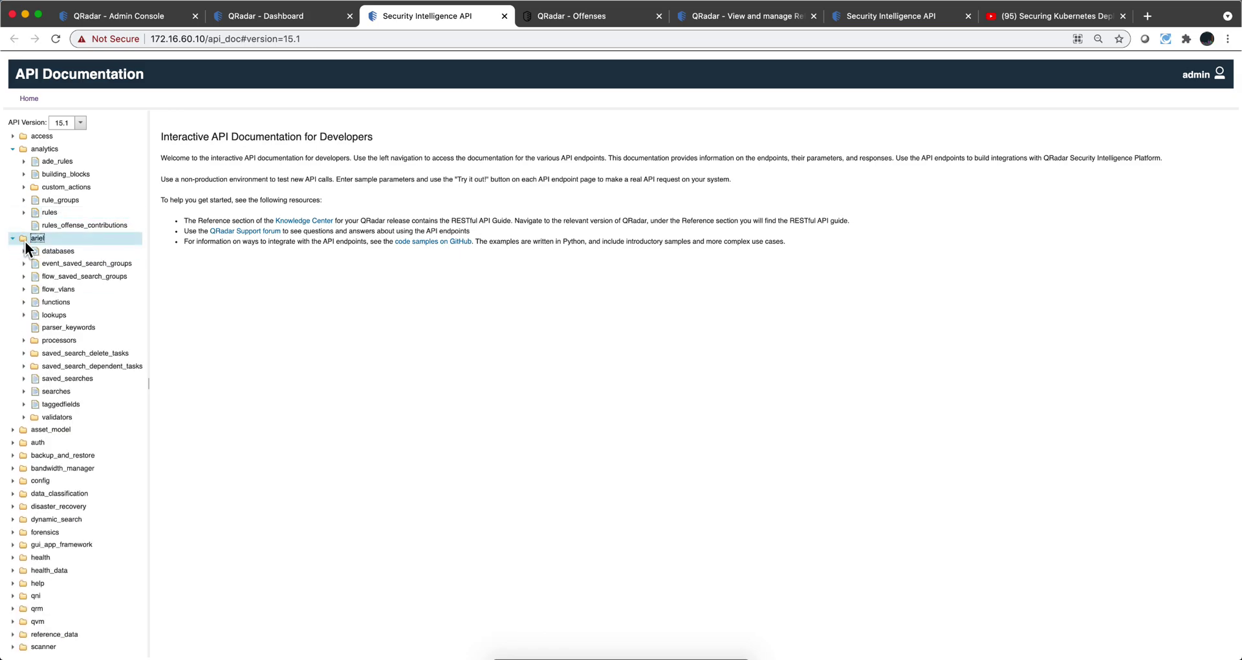
- View the flow_vlans docs, then open the GET /ariel/databases/{database_name} documentation
click(72, 289)
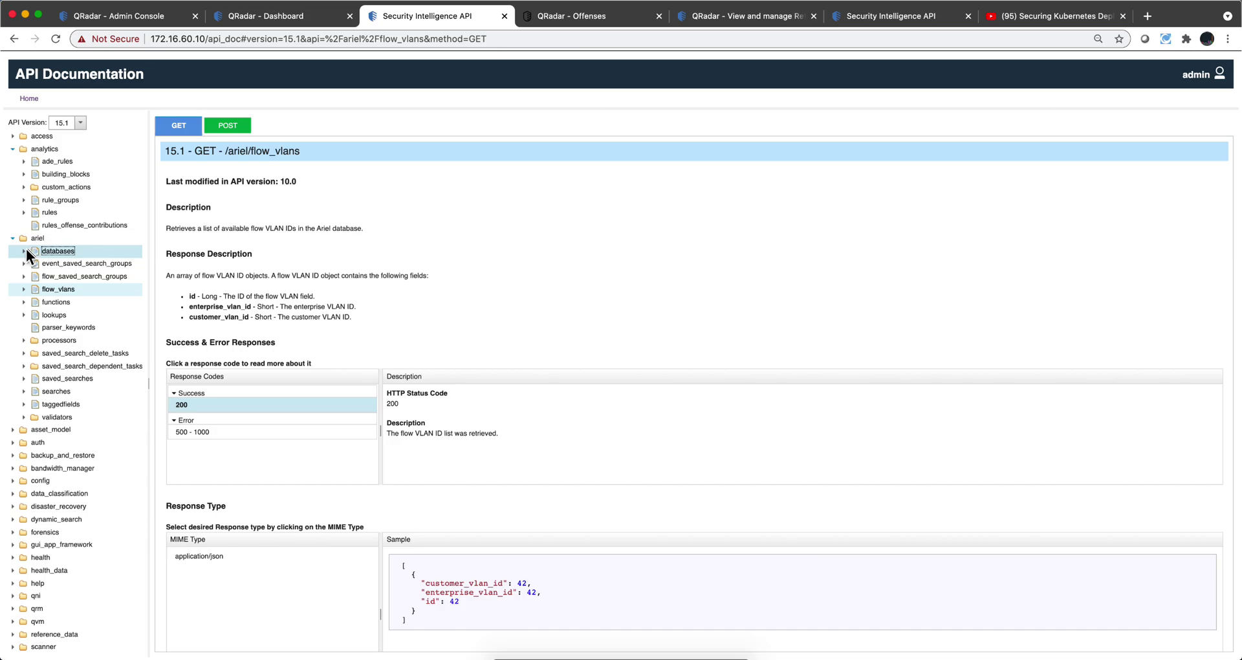
click(24, 251)
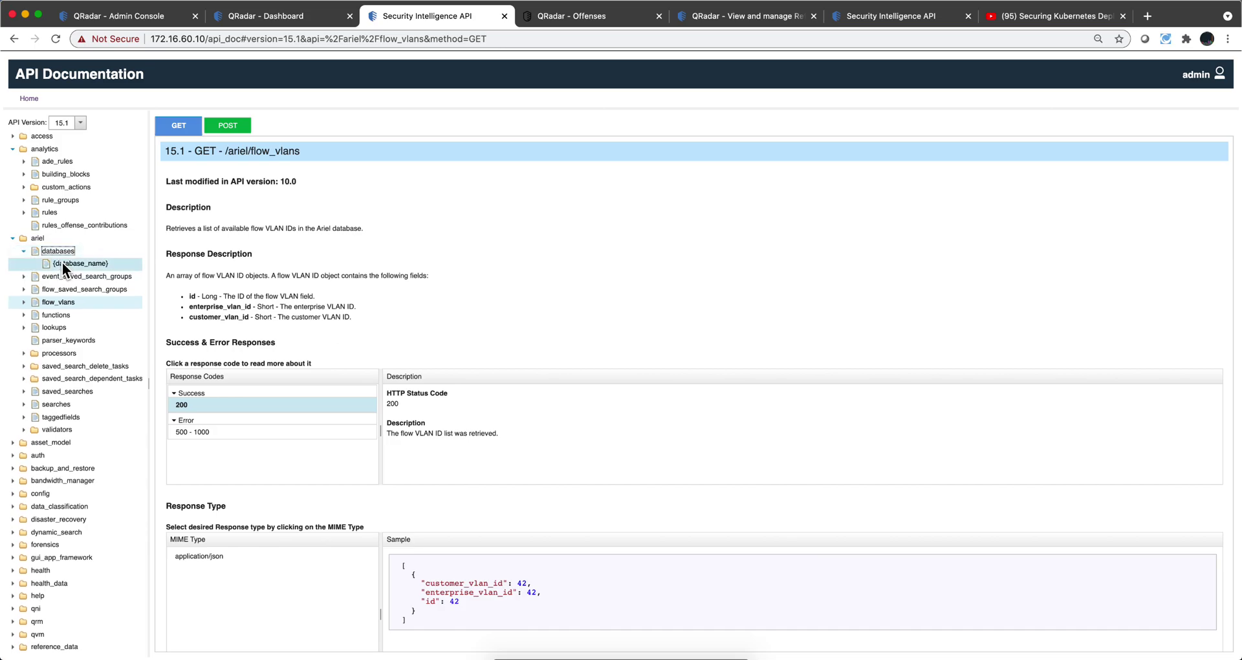
click(64, 263)
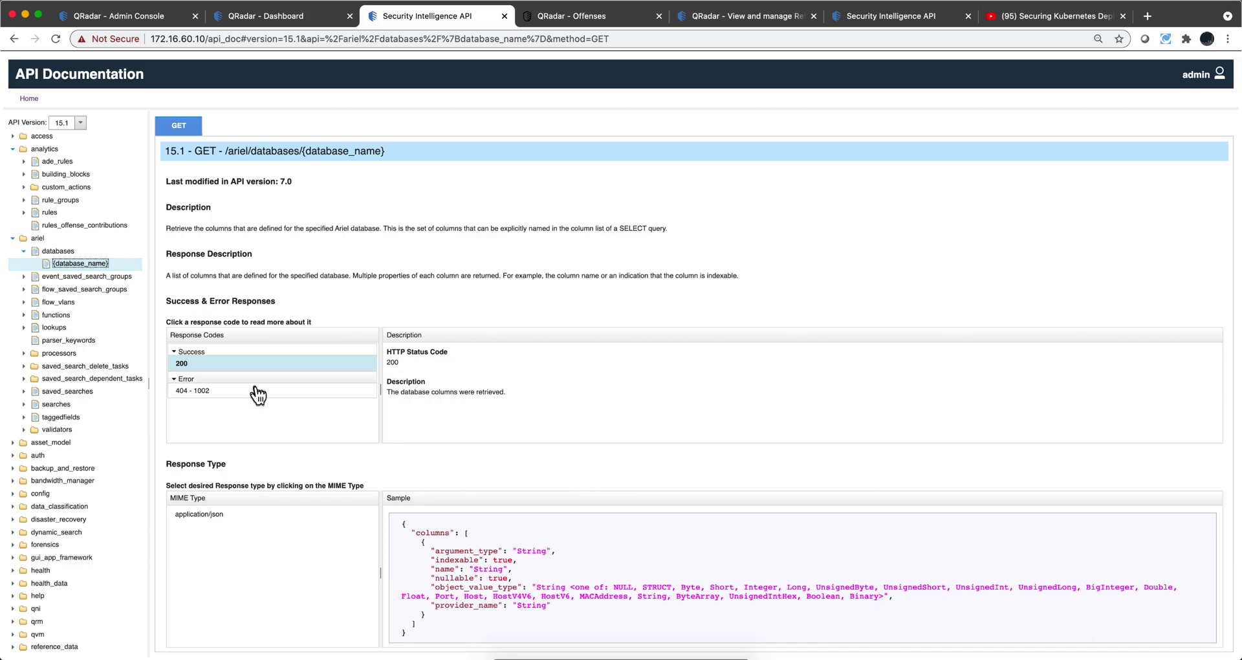
scroll(256, 392, down, 3)
- Run the database columns request with database_name set to 'events'
click(416, 521)
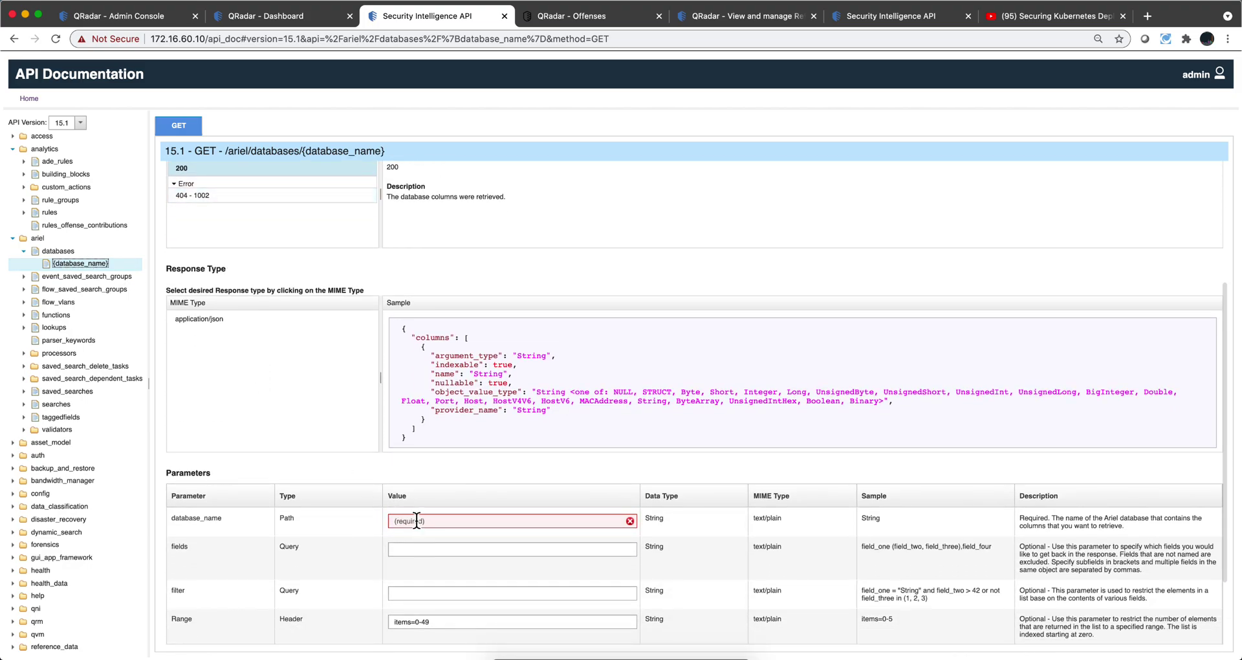
text(events)
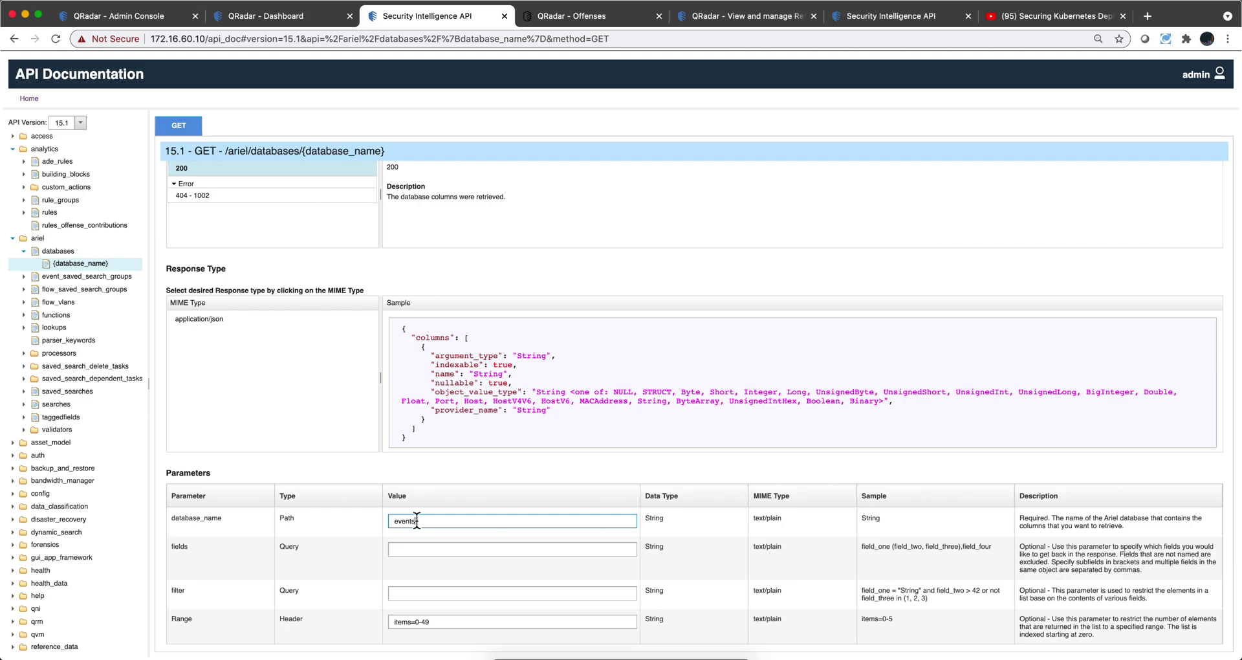
scroll(416, 521, down, 3)
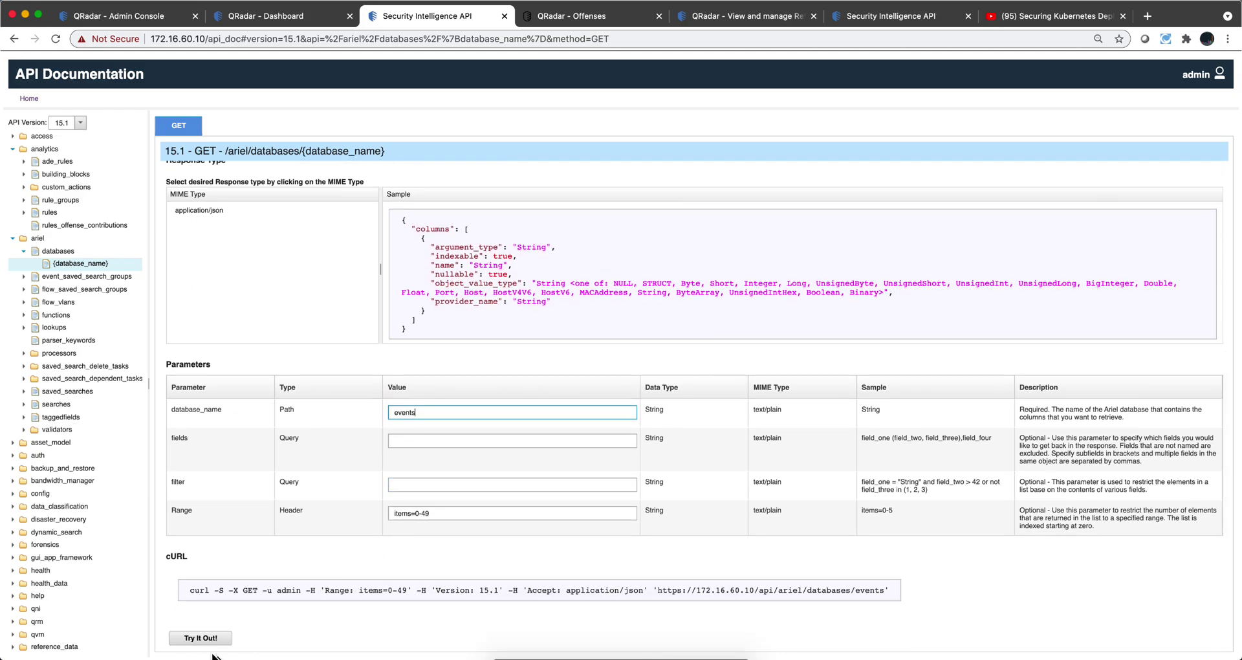
click(201, 638)
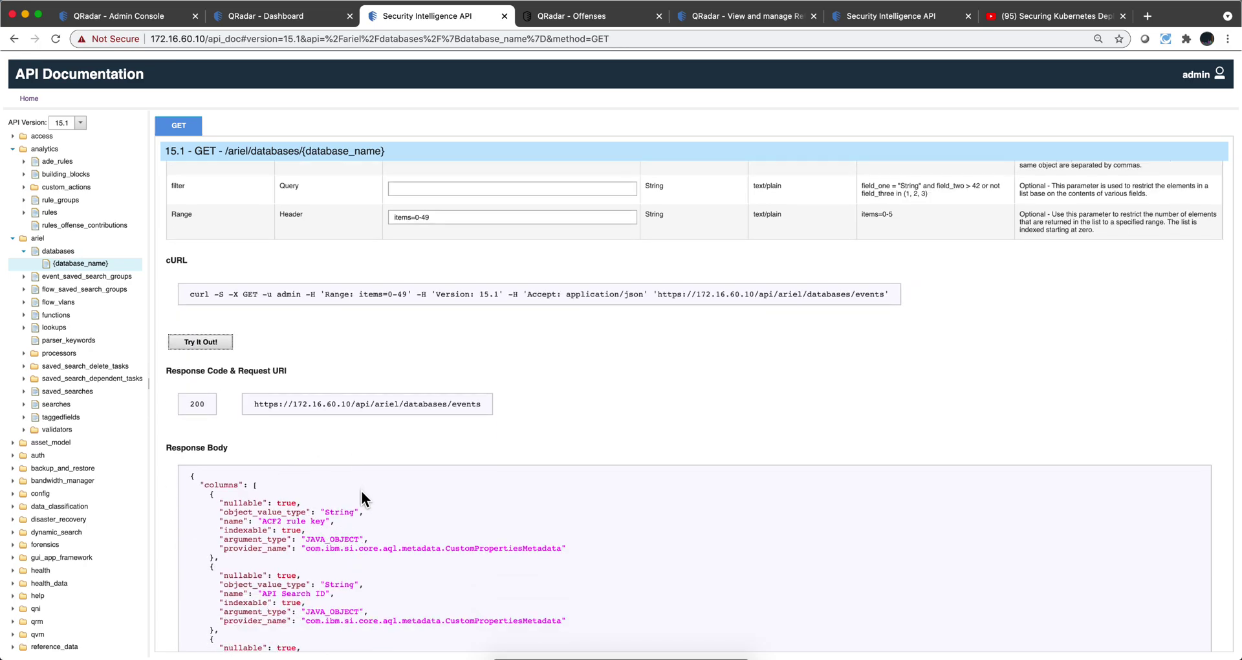
- Highlight the 200 response code and request URL, and scroll through the response body
drag(206, 404, 185, 402)
drag(488, 402, 337, 391)
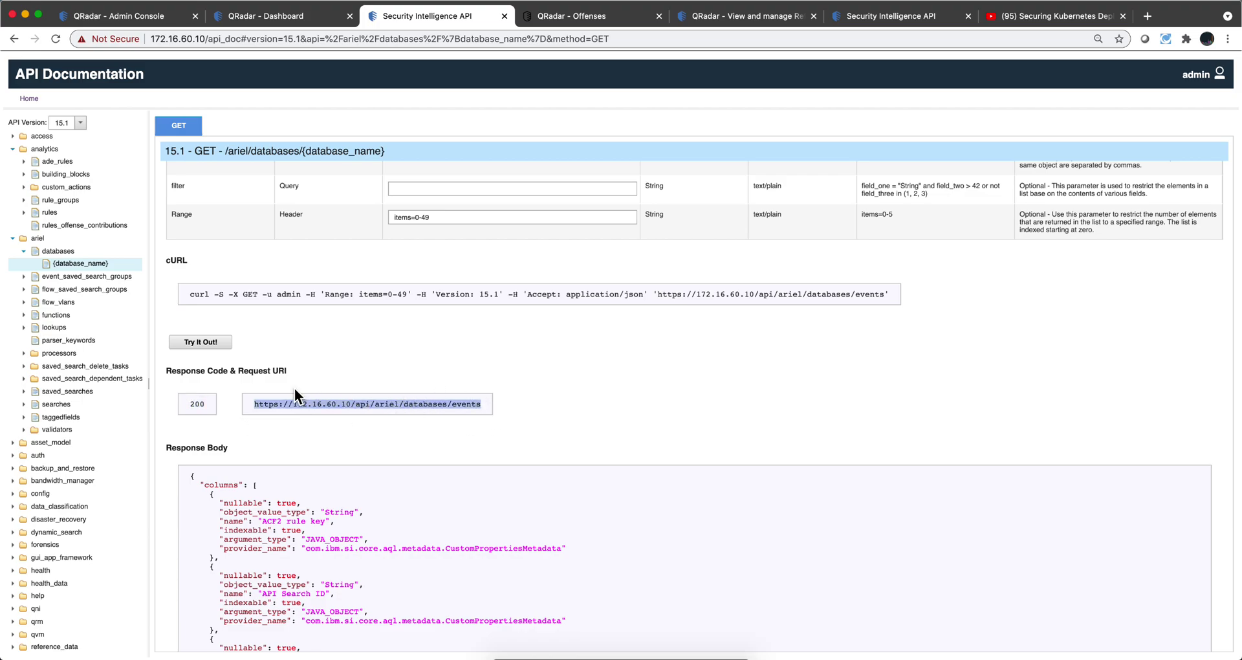
scroll(294, 390, up, 2)
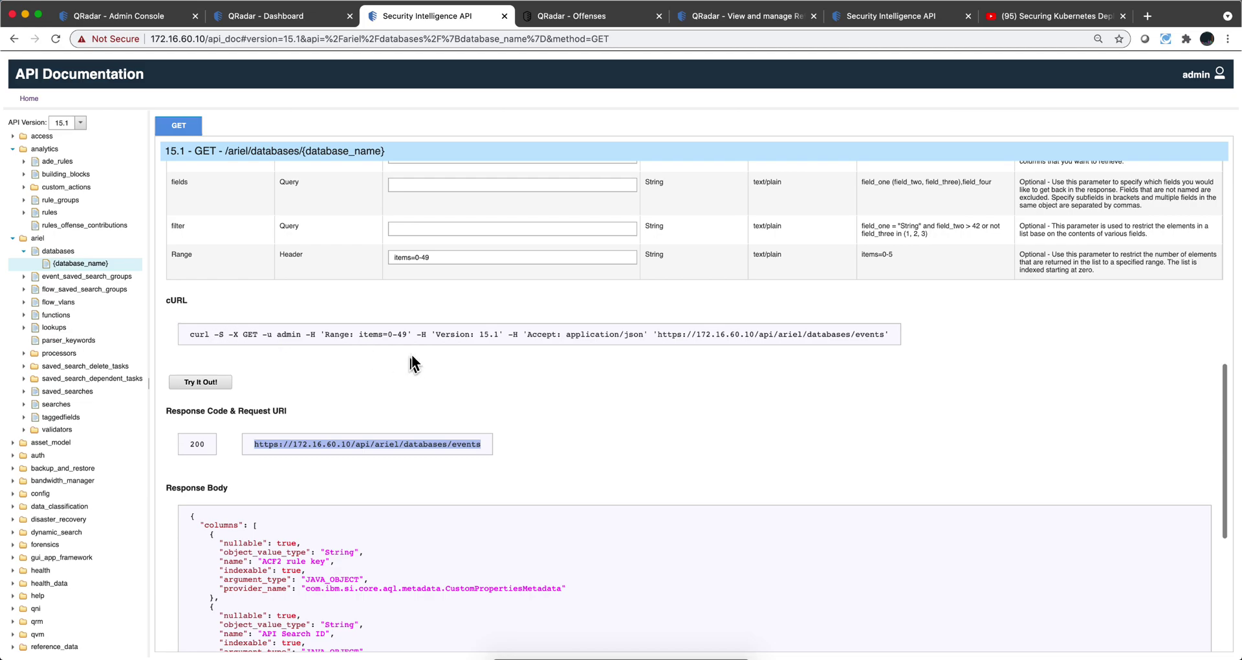
scroll(351, 522, down, 3)
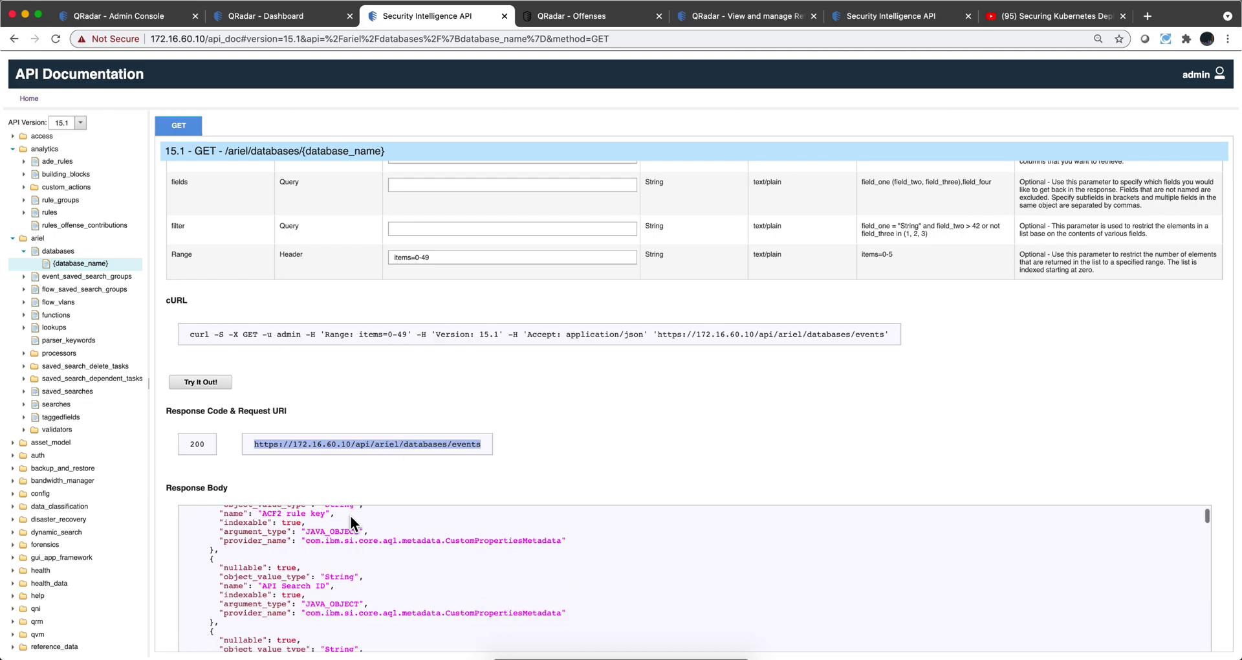
scroll(353, 523, up, 3)
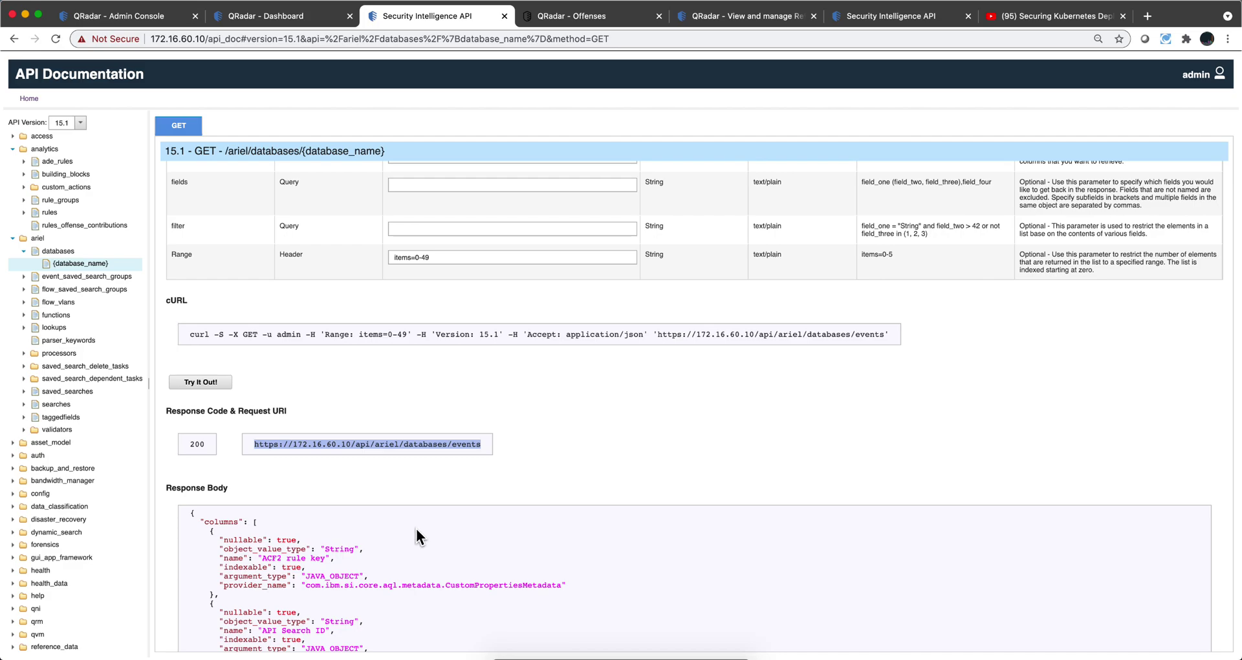
scroll(416, 529, down, 2)
scroll(417, 530, up, 2)
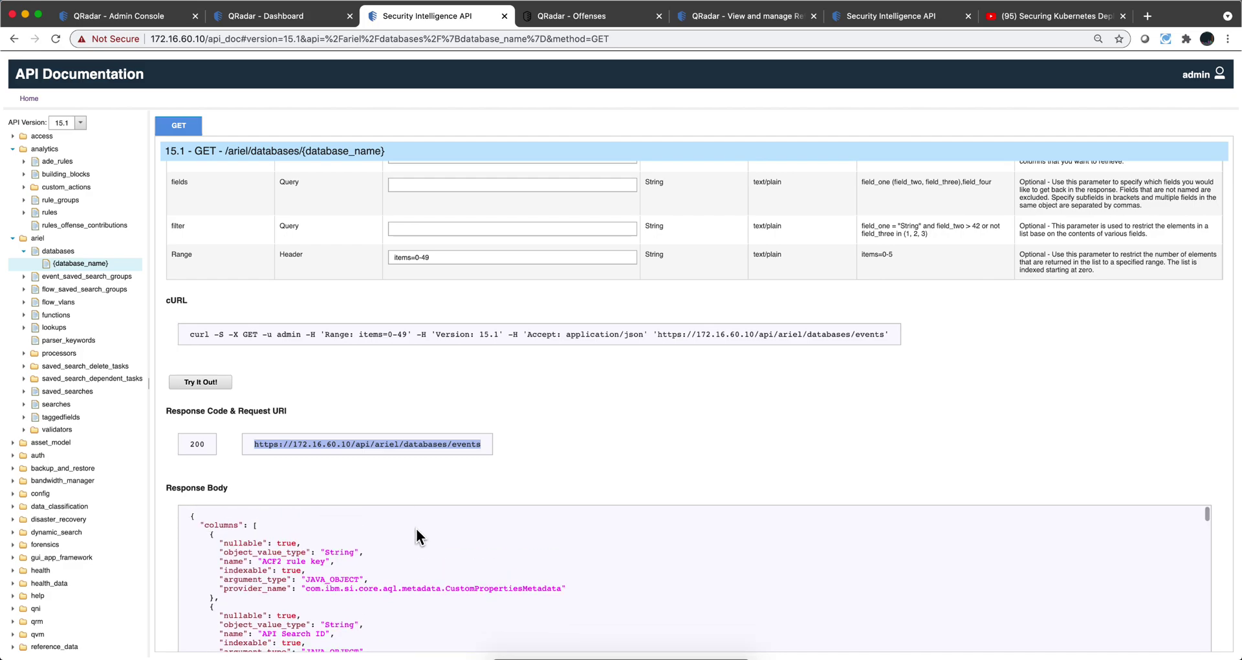
scroll(417, 528, down, 2)
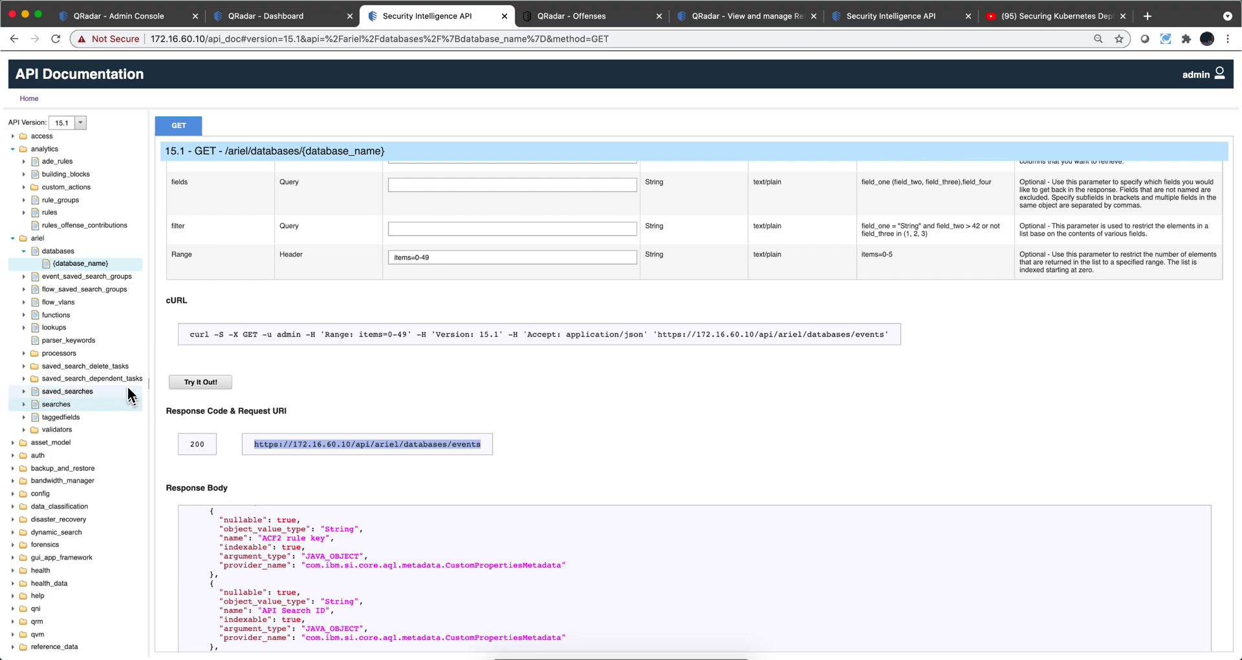
- Expand searches and the config endpoint group in the API tree
click(24, 404)
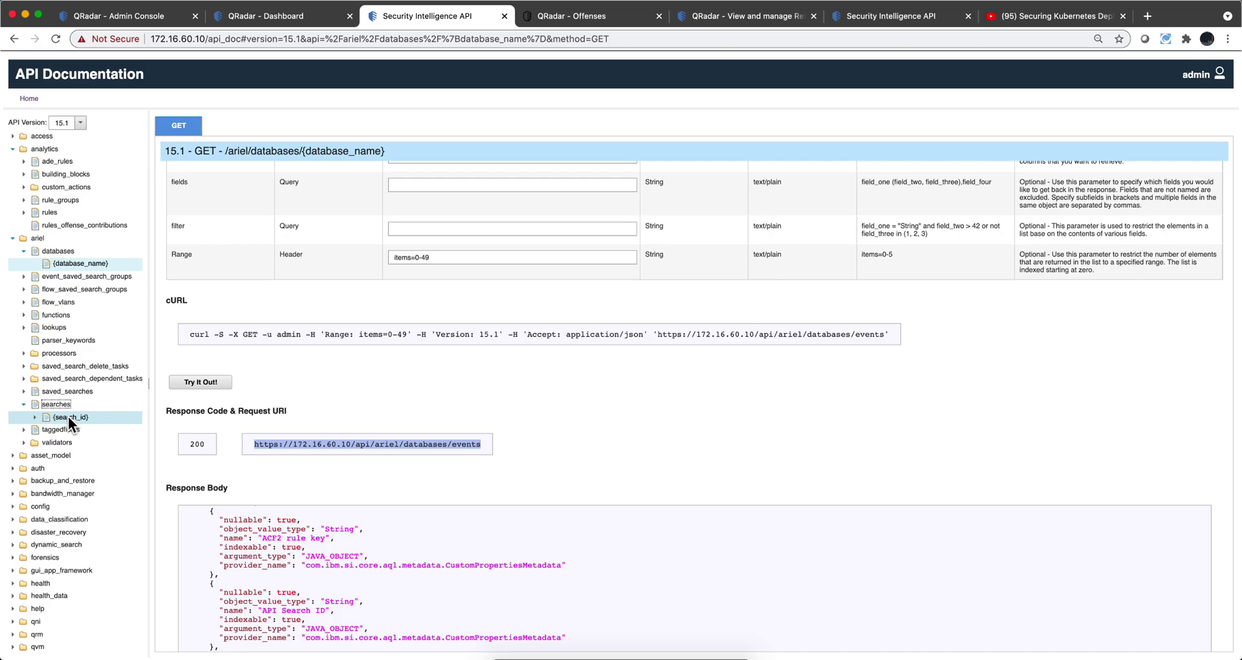
click(13, 507)
scroll(82, 496, down, 1)
scroll(81, 497, down, 3)
scroll(82, 497, down, 1)
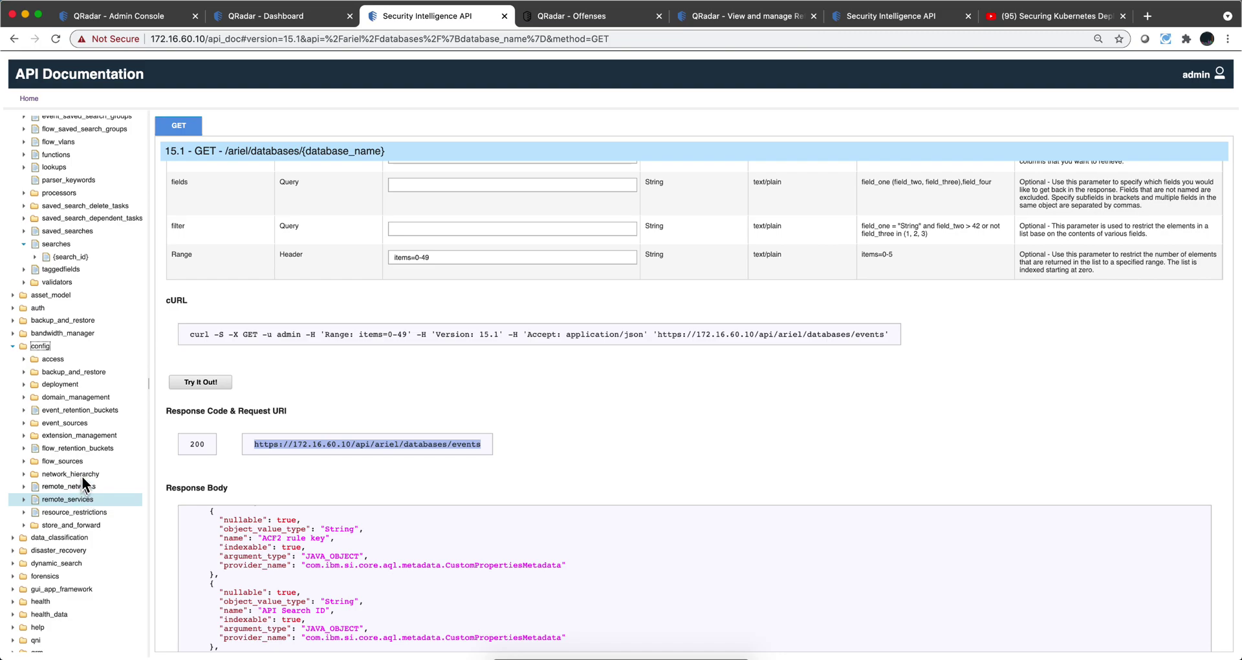
- Expand asset_model > assets, then siem > offenses to reveal {offense_id}
click(13, 296)
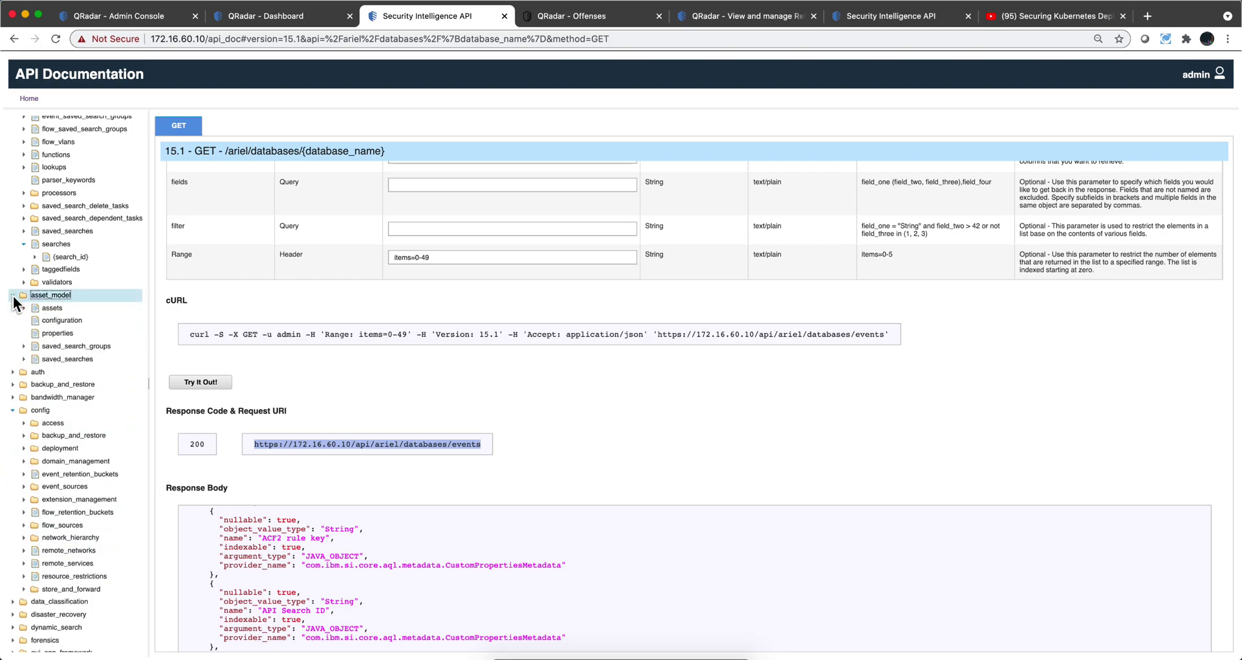
click(26, 307)
scroll(41, 311, down, 5)
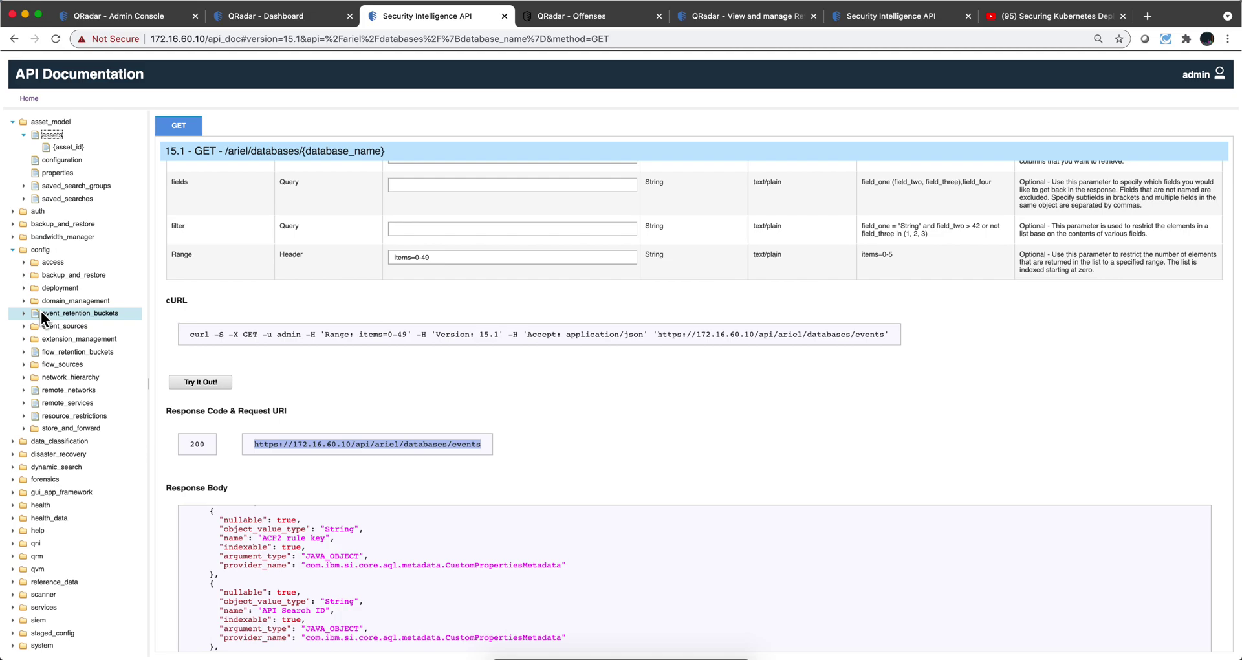
click(19, 620)
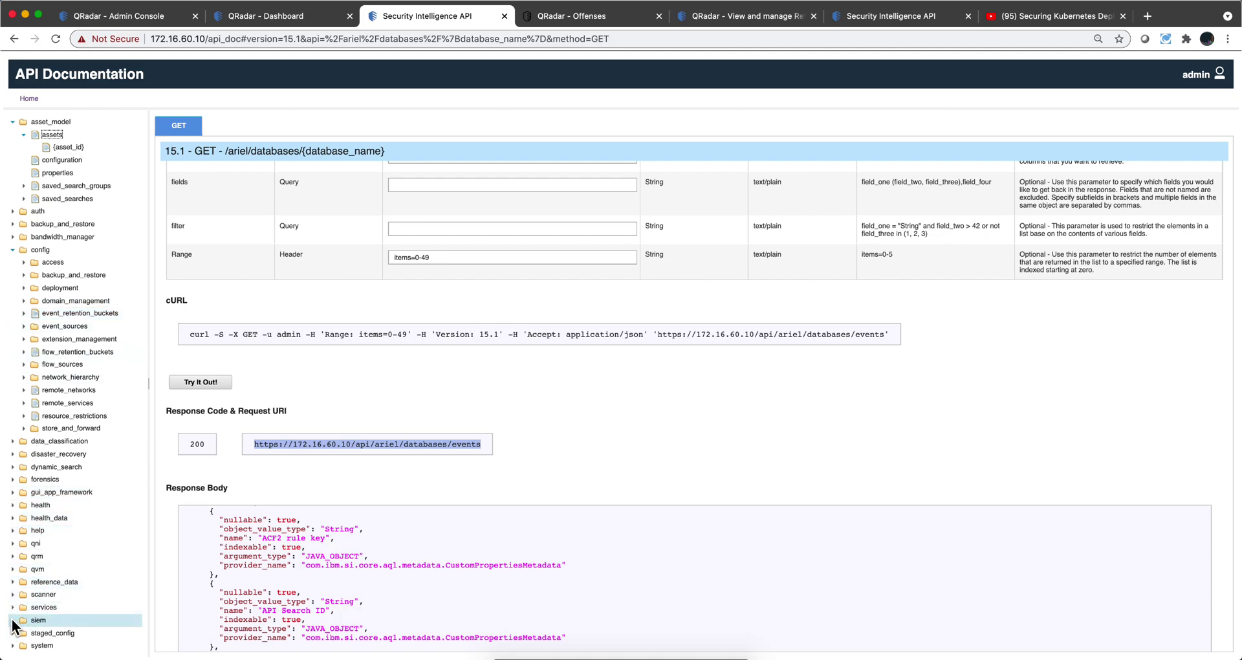
scroll(58, 573, down, 1)
scroll(58, 574, down, 2)
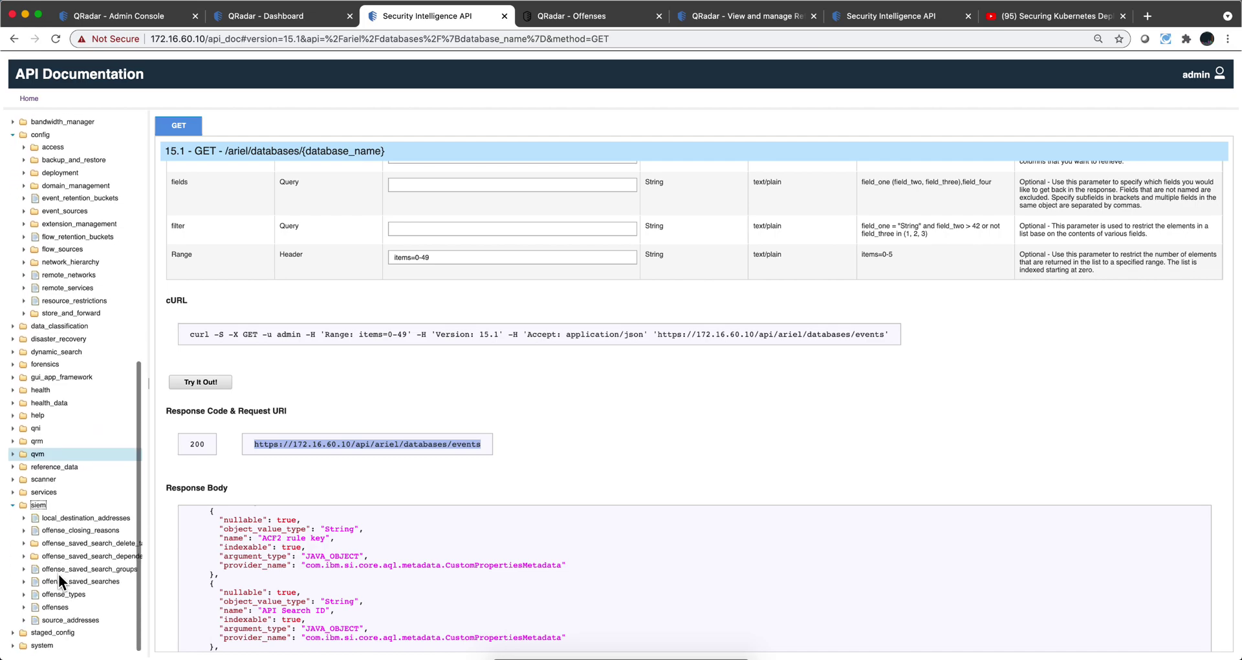
click(24, 607)
scroll(57, 584, down, 1)
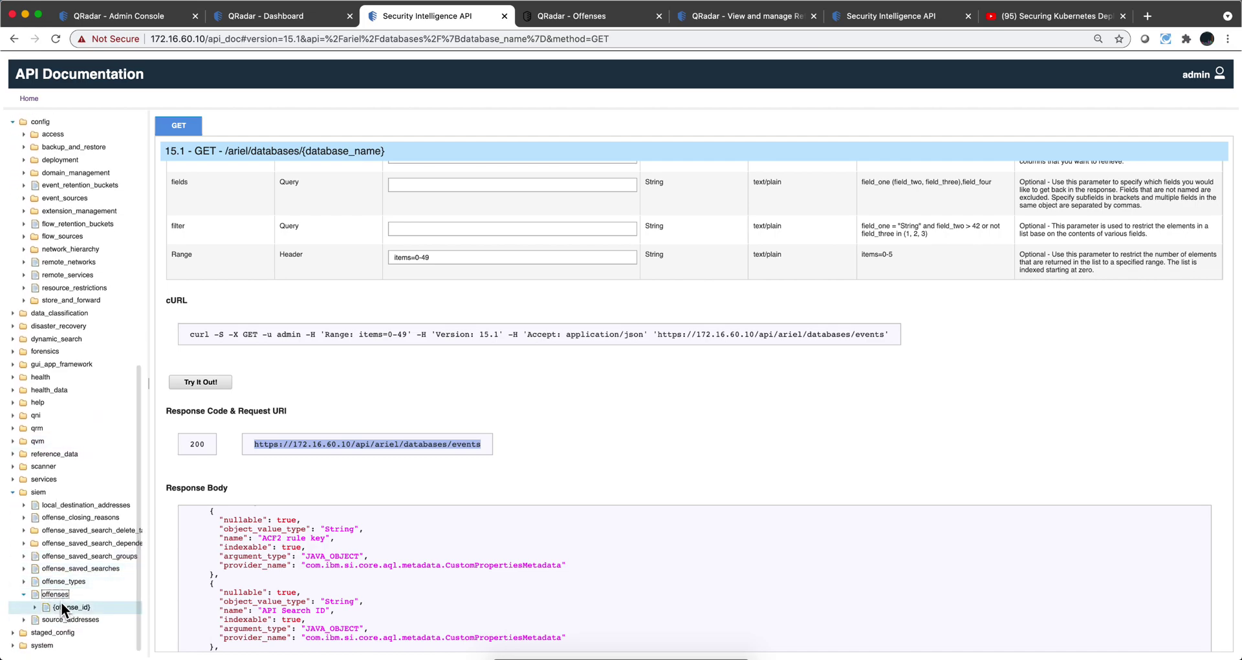
- Open the GET /siem/offenses documentation and run the request with Try It Out!
click(57, 593)
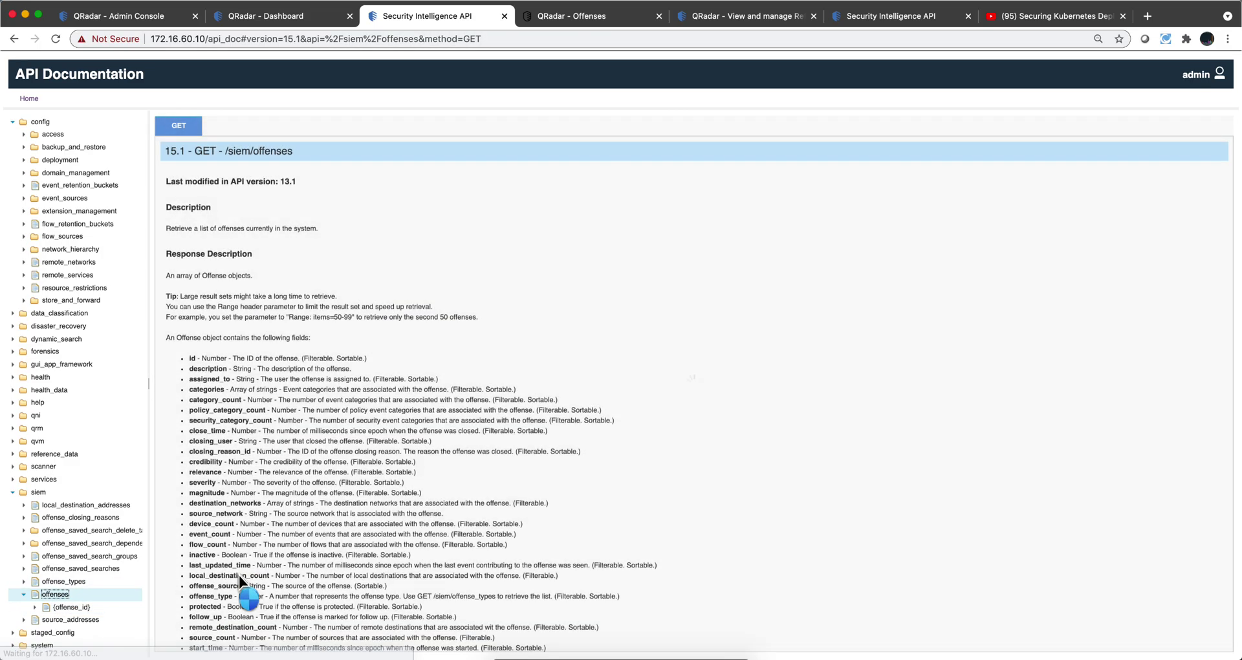
scroll(288, 538, down, 1)
scroll(288, 538, down, 10)
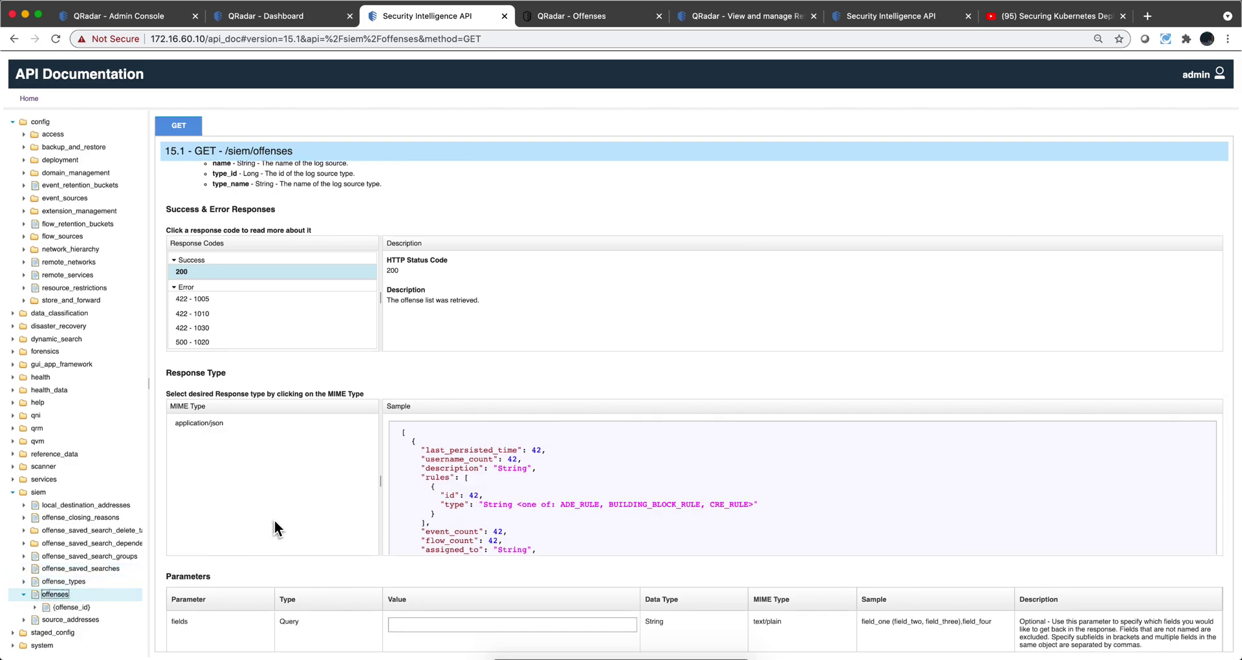
scroll(335, 509, down, 2)
click(466, 517)
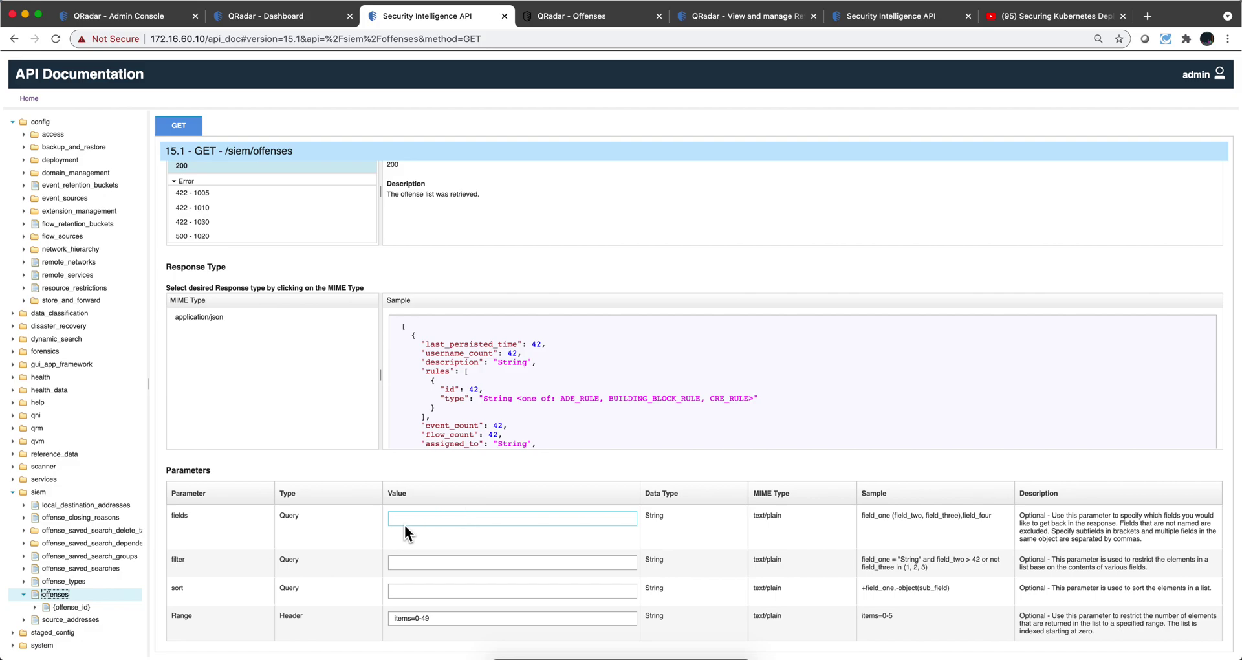
scroll(402, 527, down, 2)
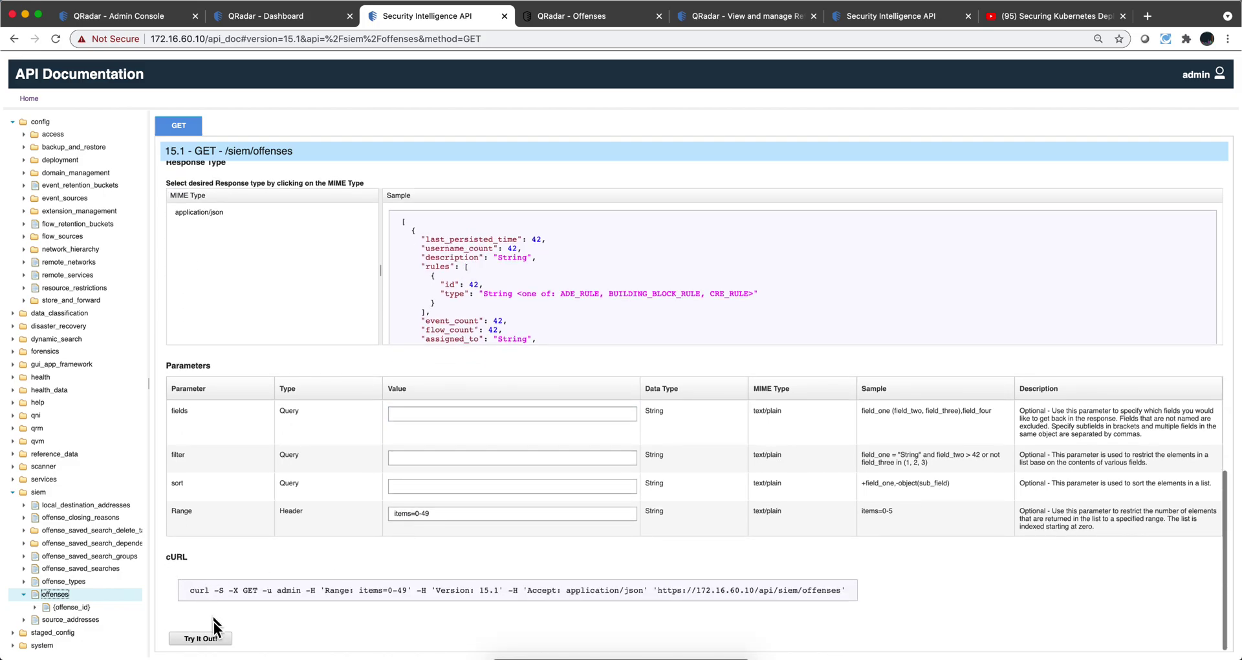
click(215, 642)
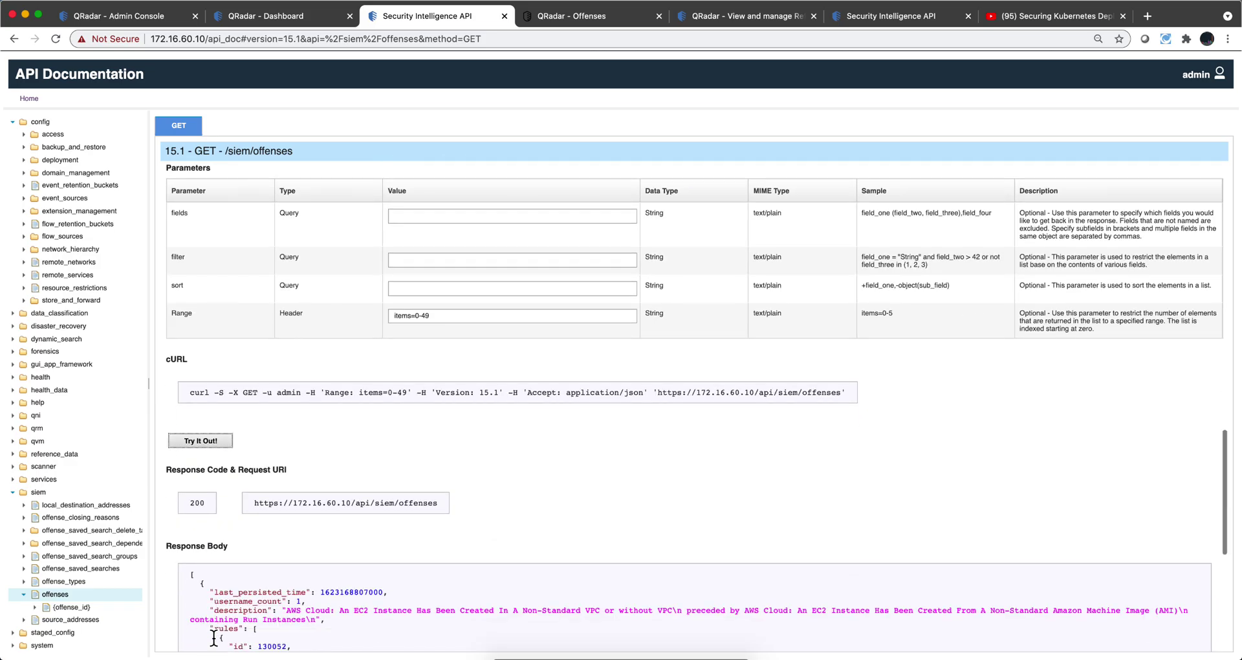
- Review the 200 offense list JSON, expand {offense_id}, then switch to the Reference Set tab
scroll(213, 639, down, 2)
scroll(316, 615, down, 1)
scroll(316, 615, down, 5)
scroll(316, 615, up, 4)
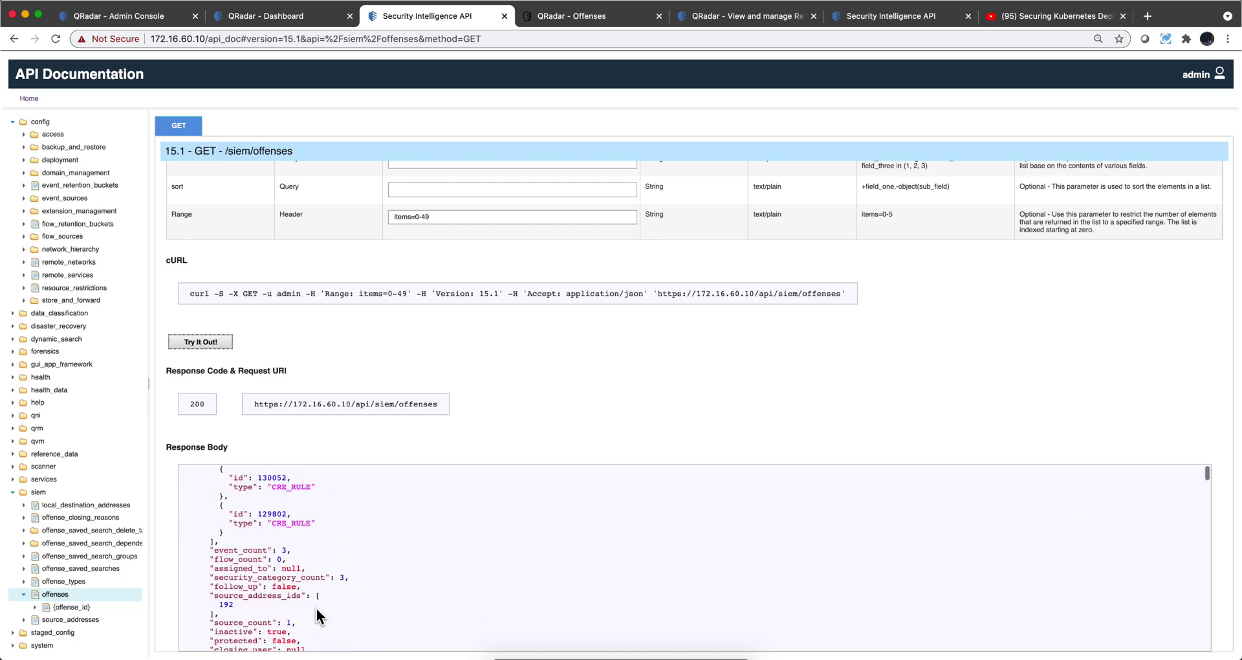
scroll(317, 611, up, 2)
scroll(329, 583, up, 1)
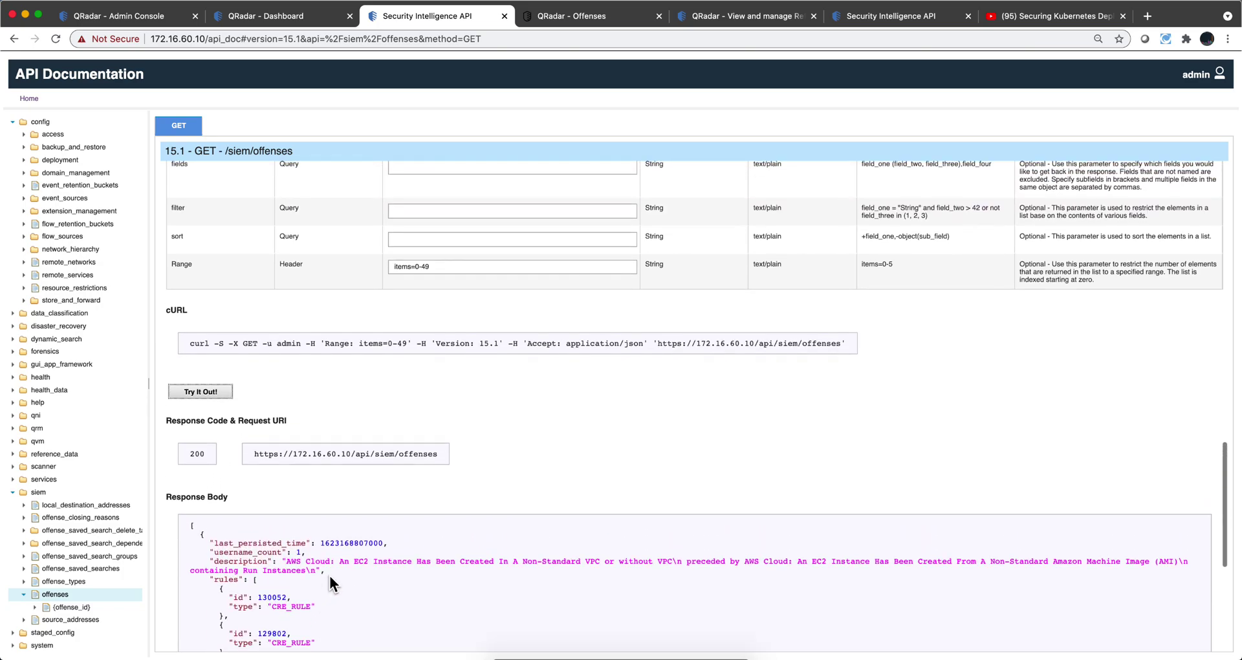
scroll(331, 562, down, 1)
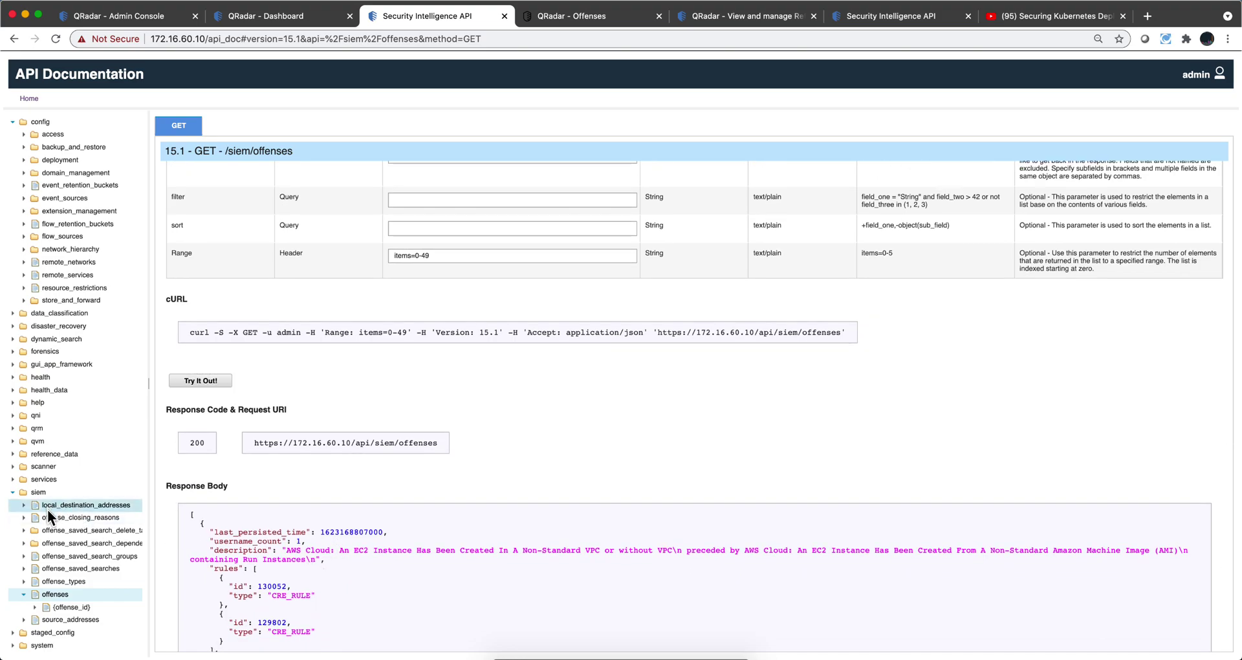
click(36, 607)
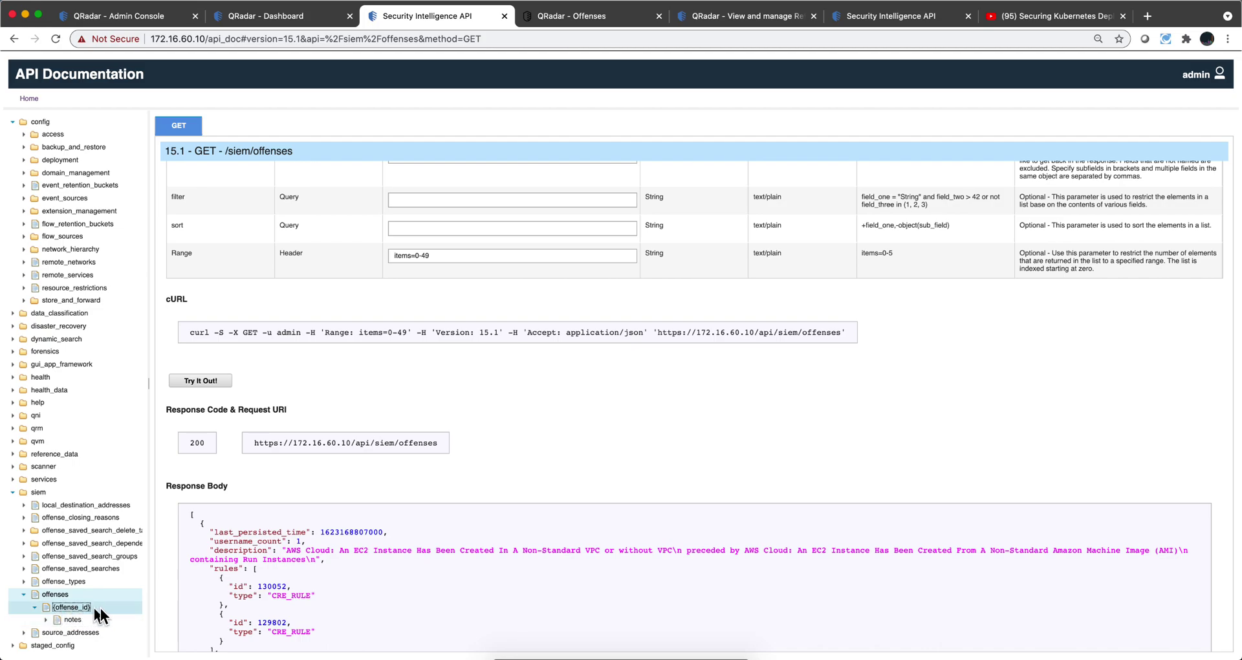
scroll(229, 586, down, 2)
scroll(229, 585, up, 1)
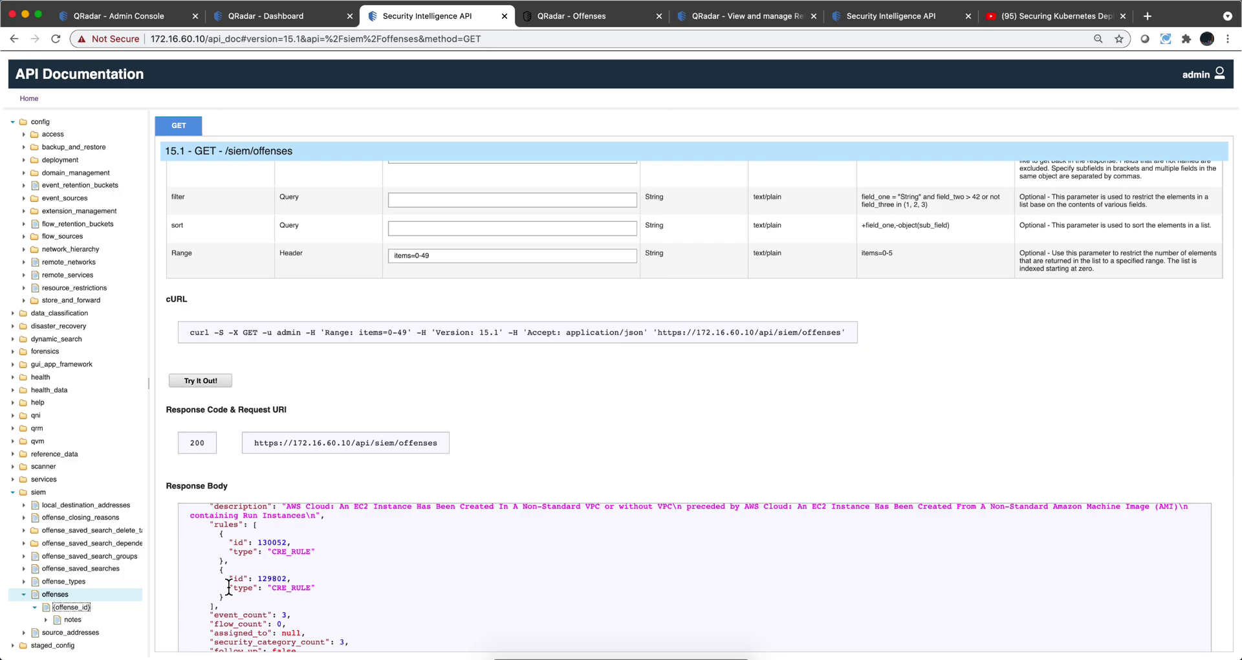
key(super+5)
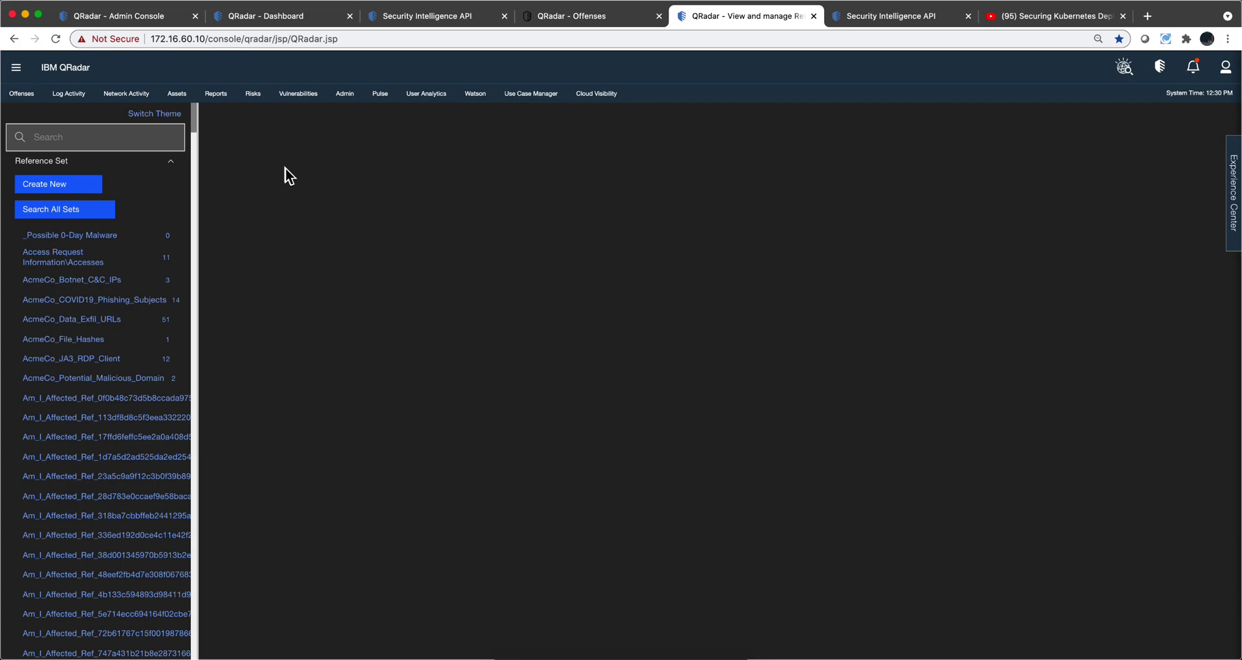
- Search reference sets for 'malware IP', check Malware IPs holds one element, then return to the API docs
click(16, 68)
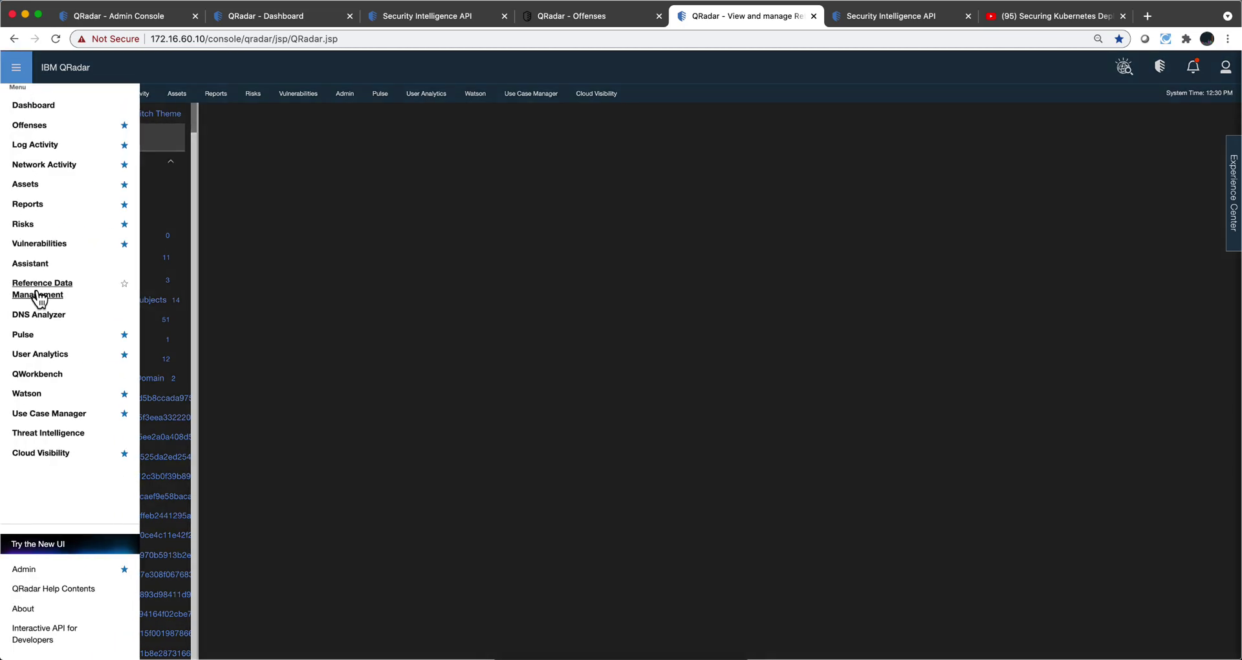
click(281, 290)
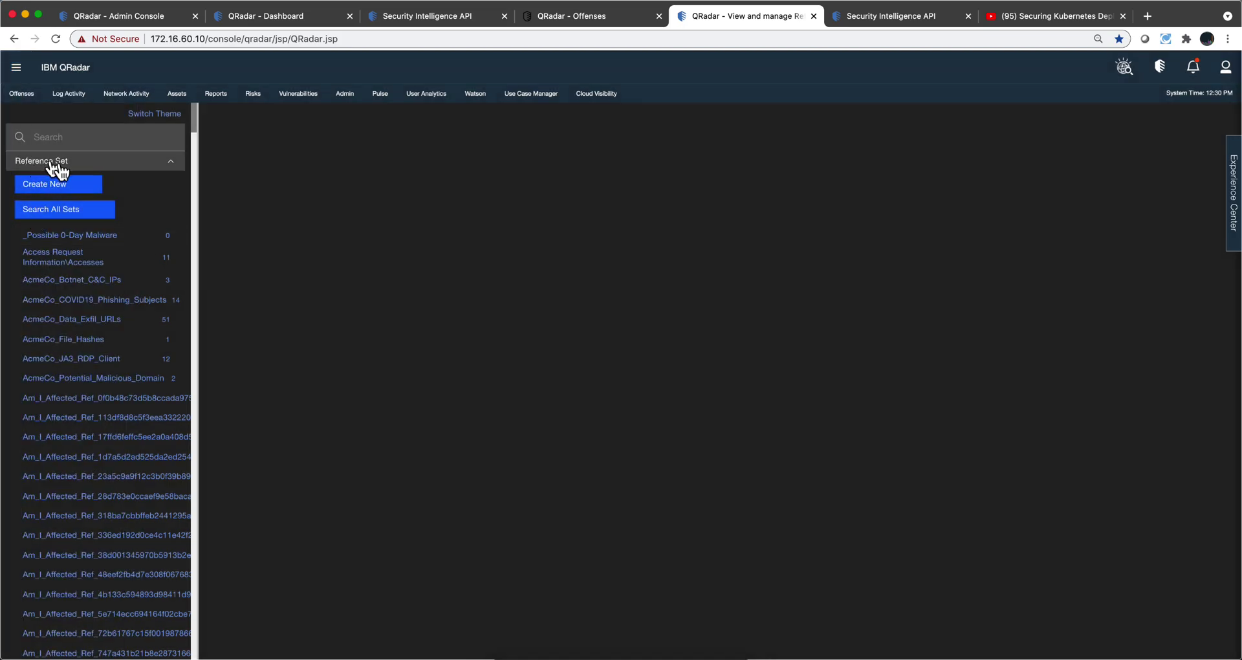
click(40, 137)
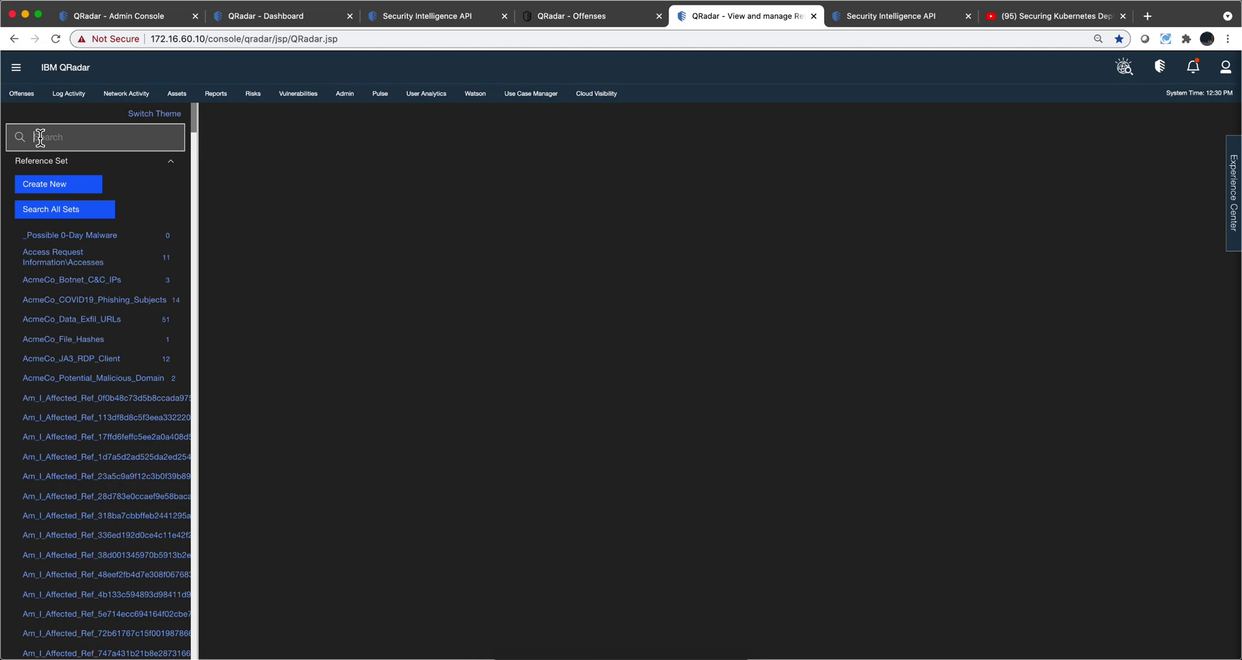
text(ml)
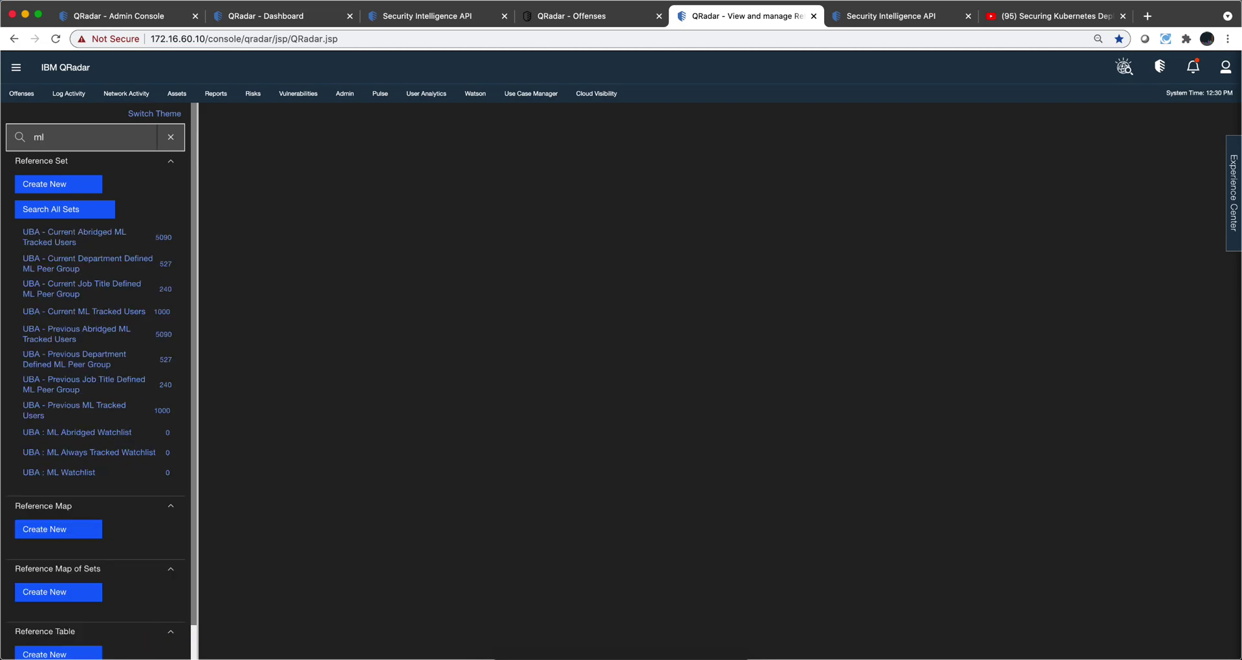
key(BackSpace)
text(alware IP)
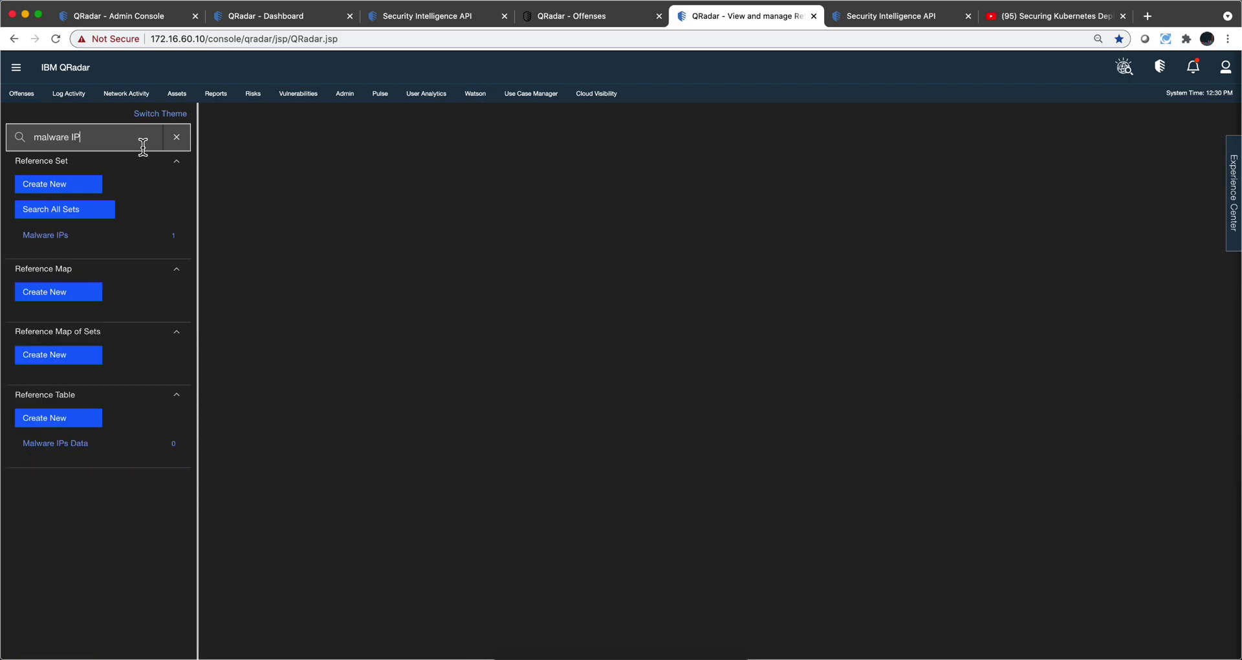
click(63, 242)
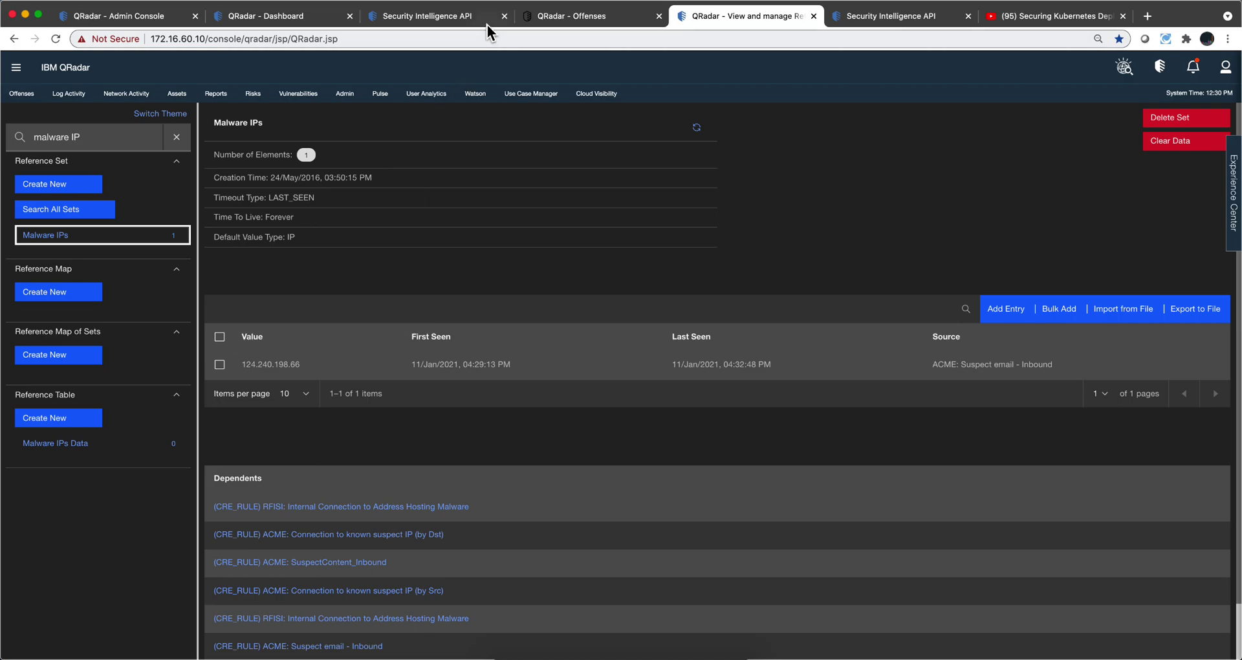
click(463, 16)
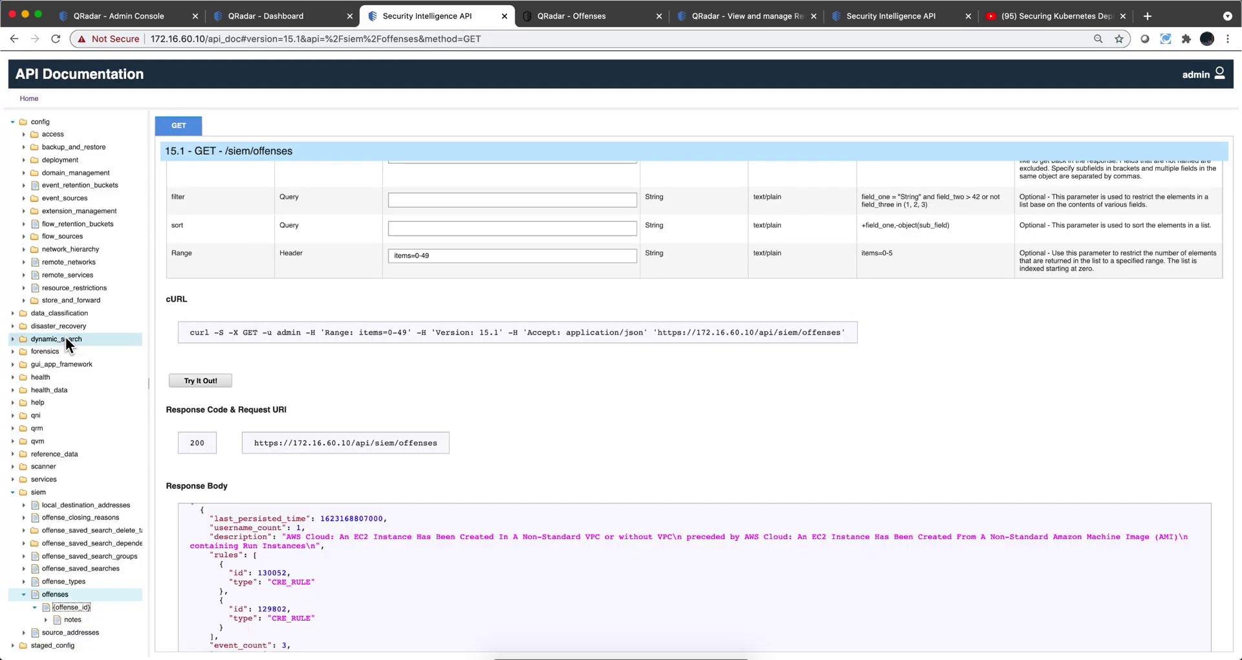
- Expand reference_data > sets and open the GET /reference_data/sets/{name} documentation
click(12, 453)
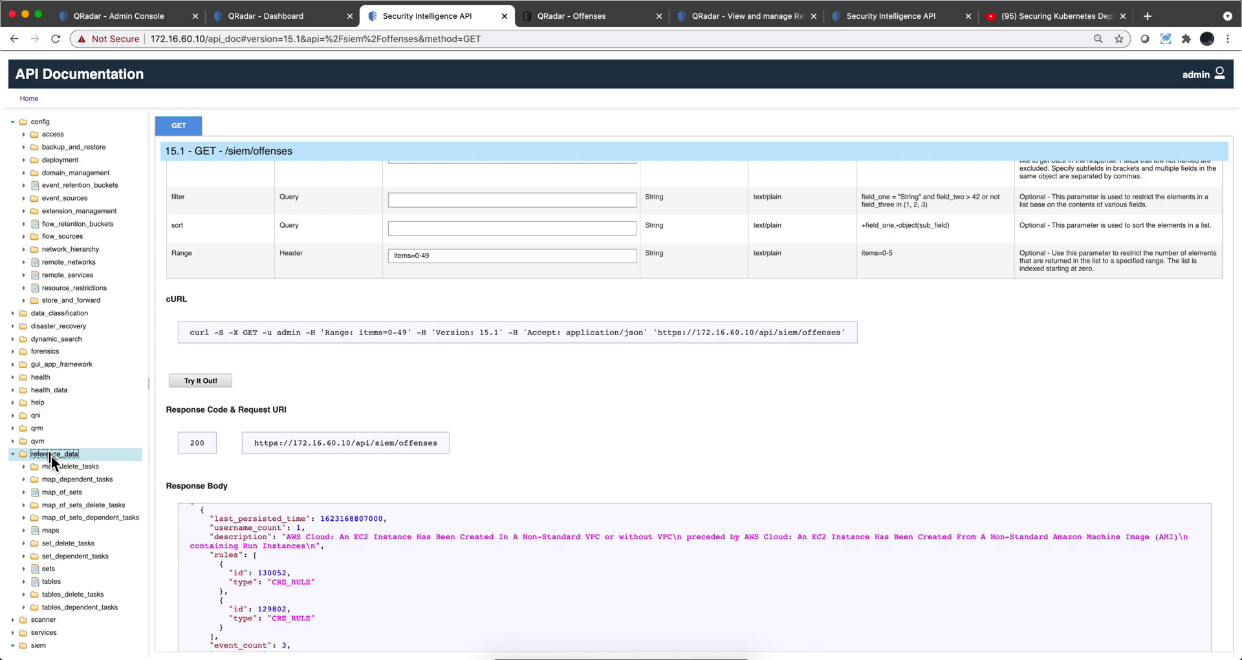
click(40, 568)
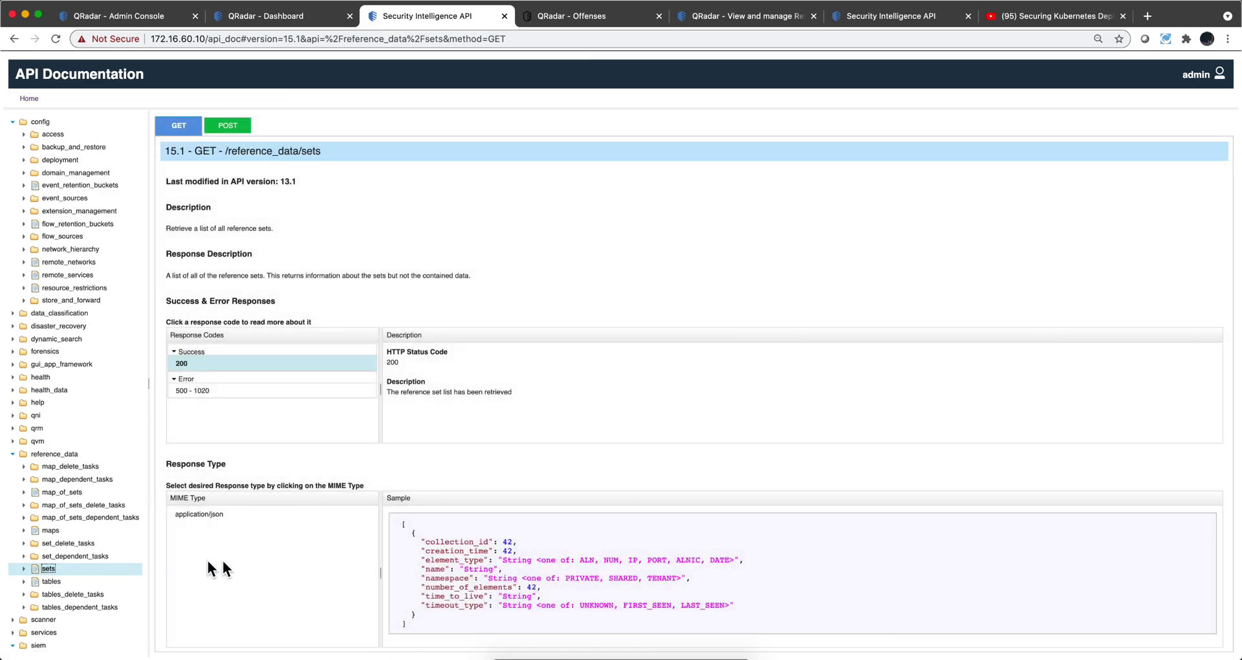
scroll(259, 546, down, 5)
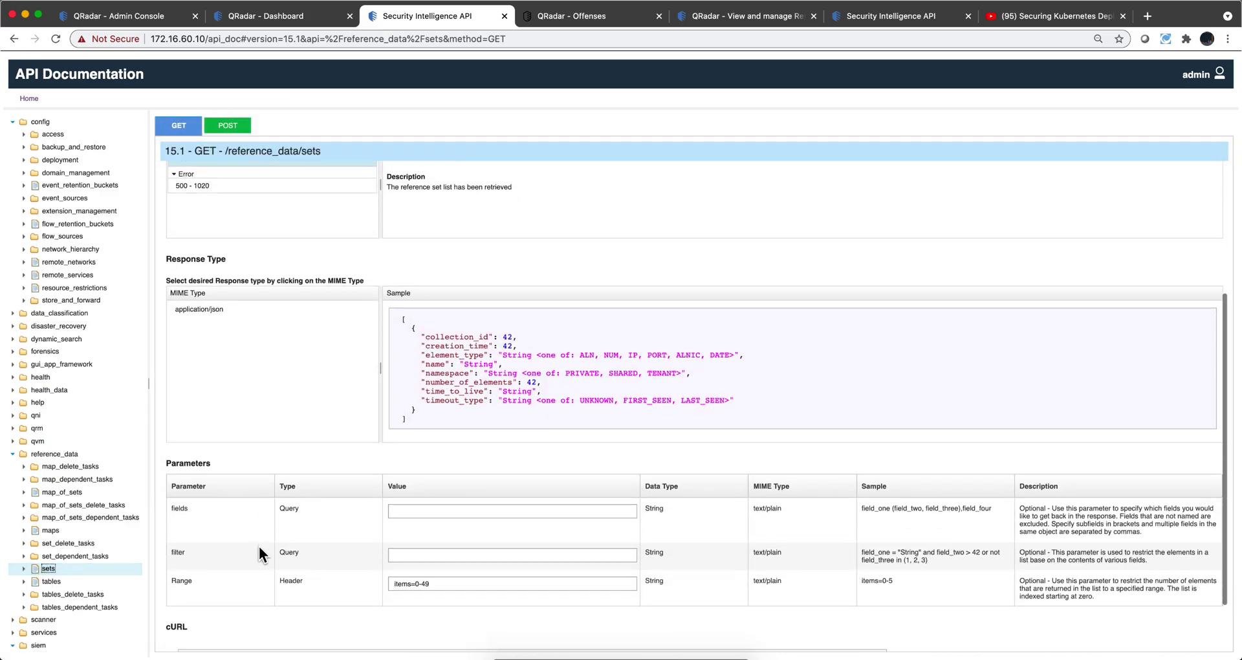
scroll(257, 548, down, 1)
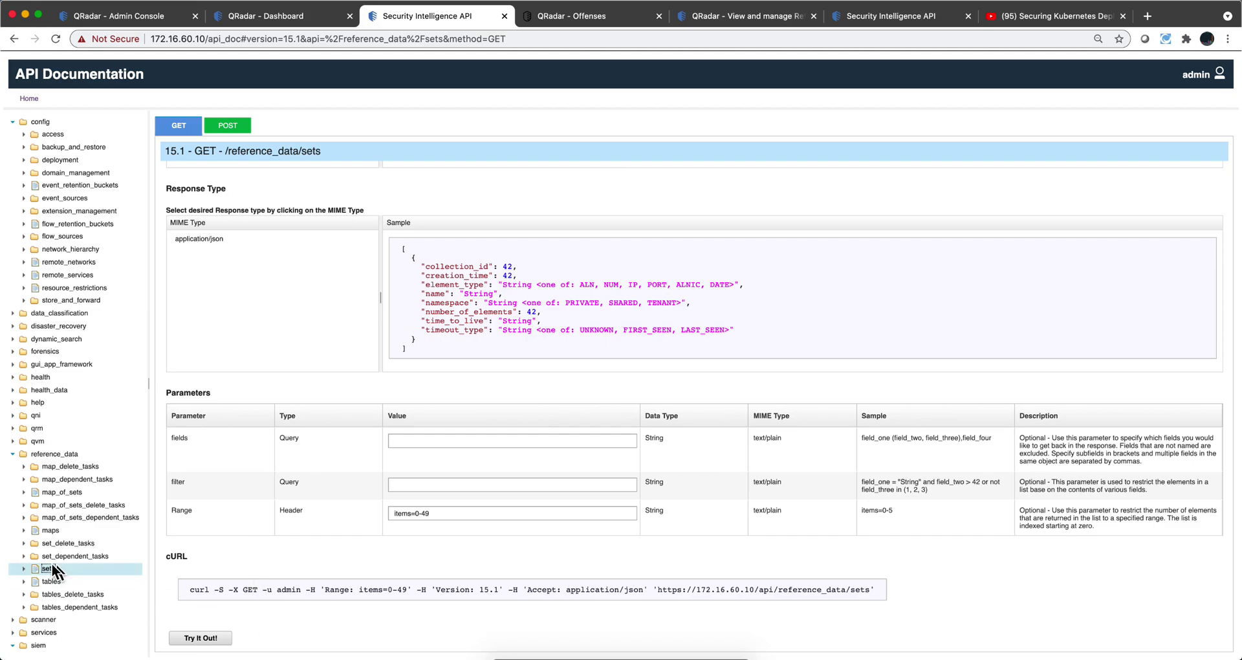
click(24, 569)
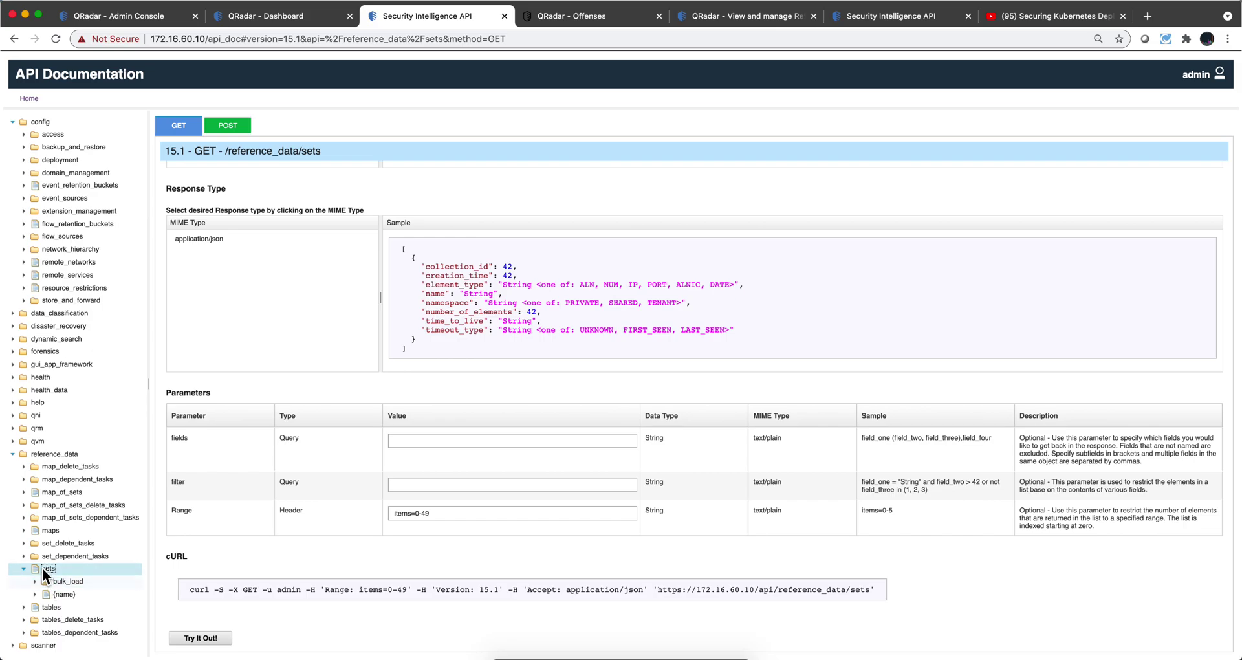
click(51, 597)
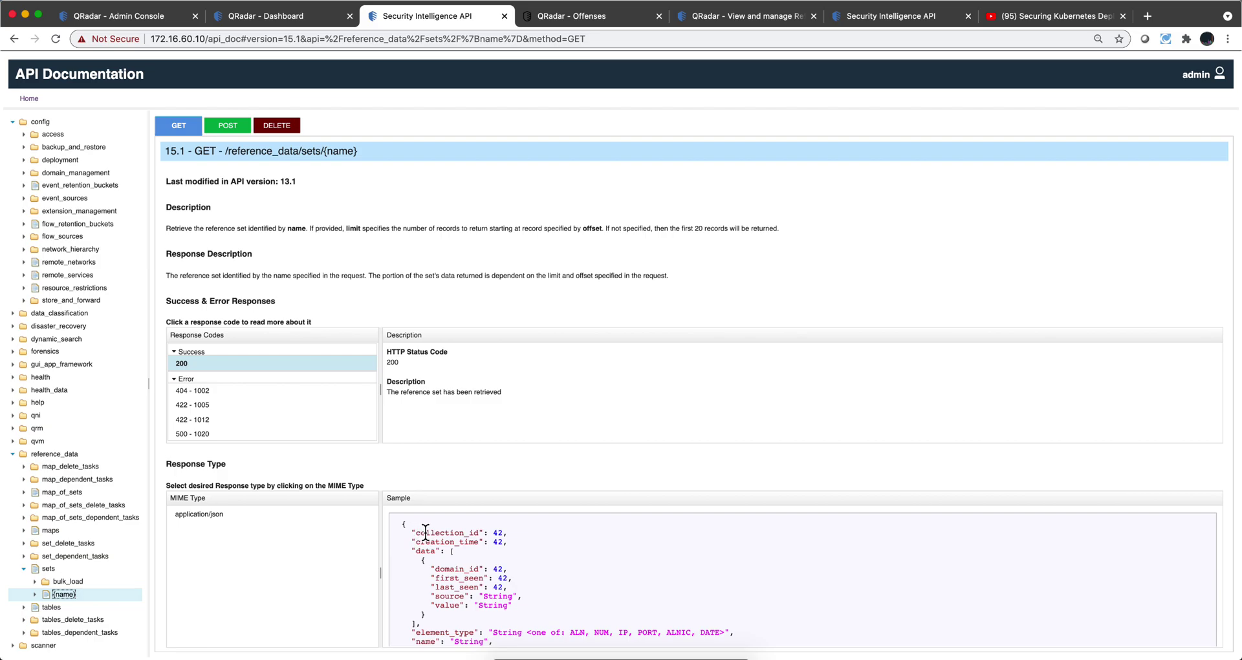
- Run GET /reference_data/sets/{name} with name 'Malware IPs' and review the 200 response body
scroll(425, 532, down, 2)
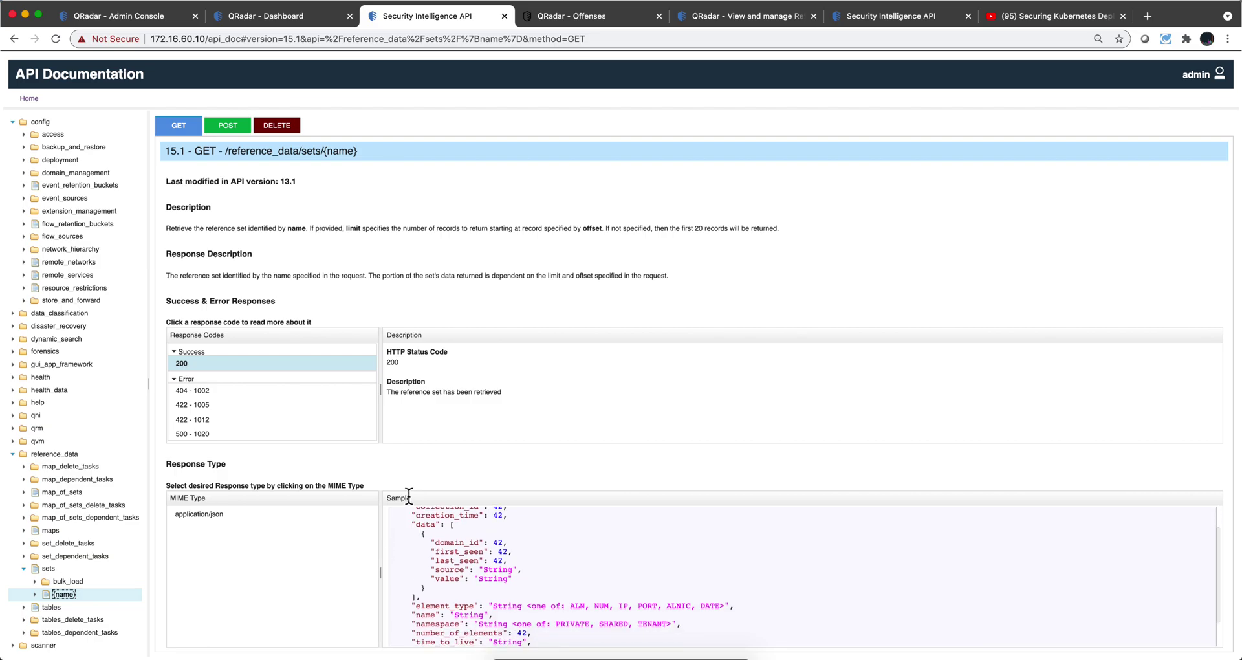
scroll(422, 468, down, 5)
scroll(422, 468, up, 1)
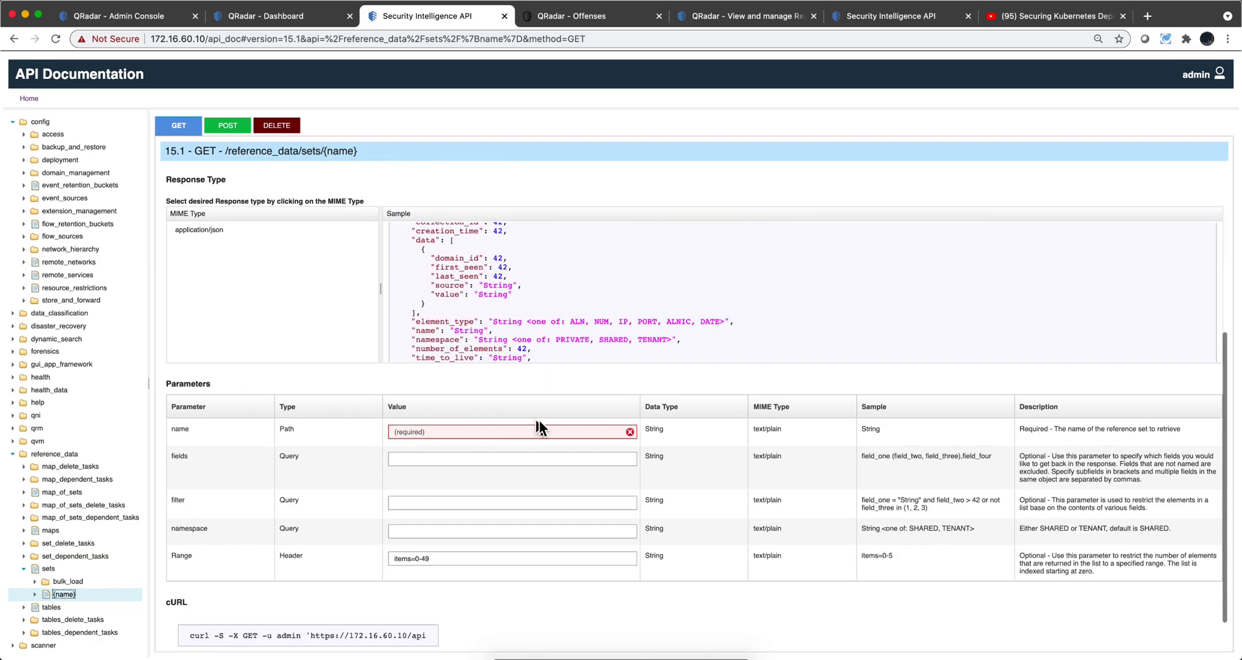
click(416, 431)
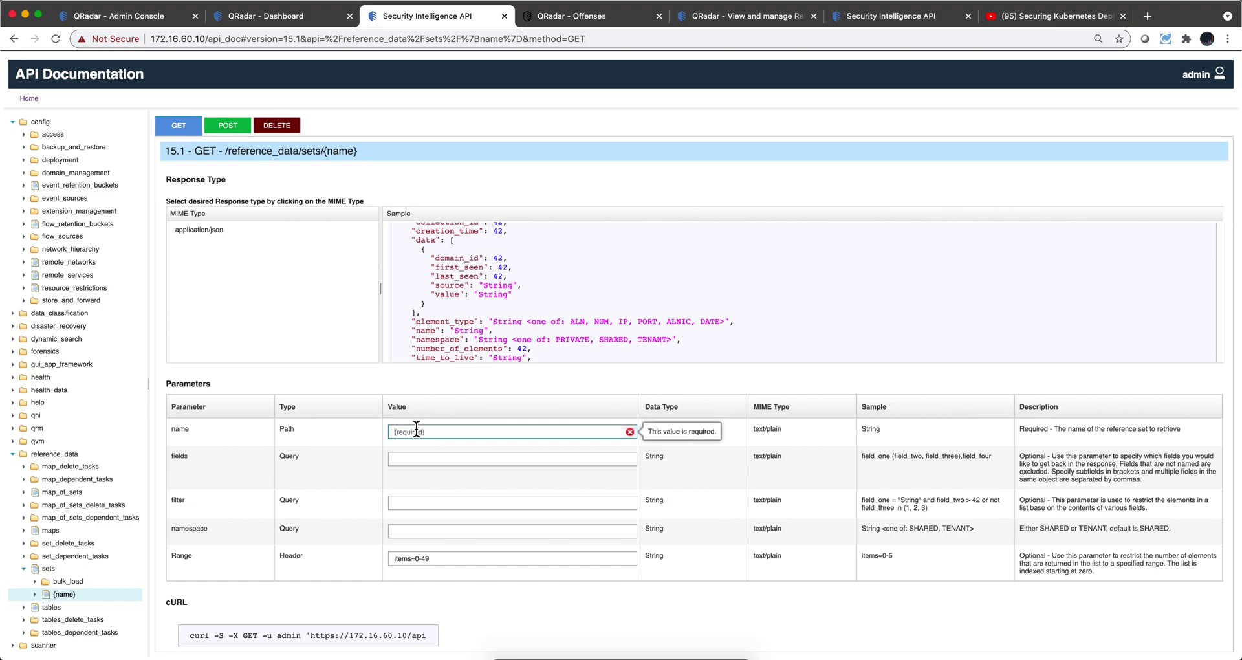
text(Ma)
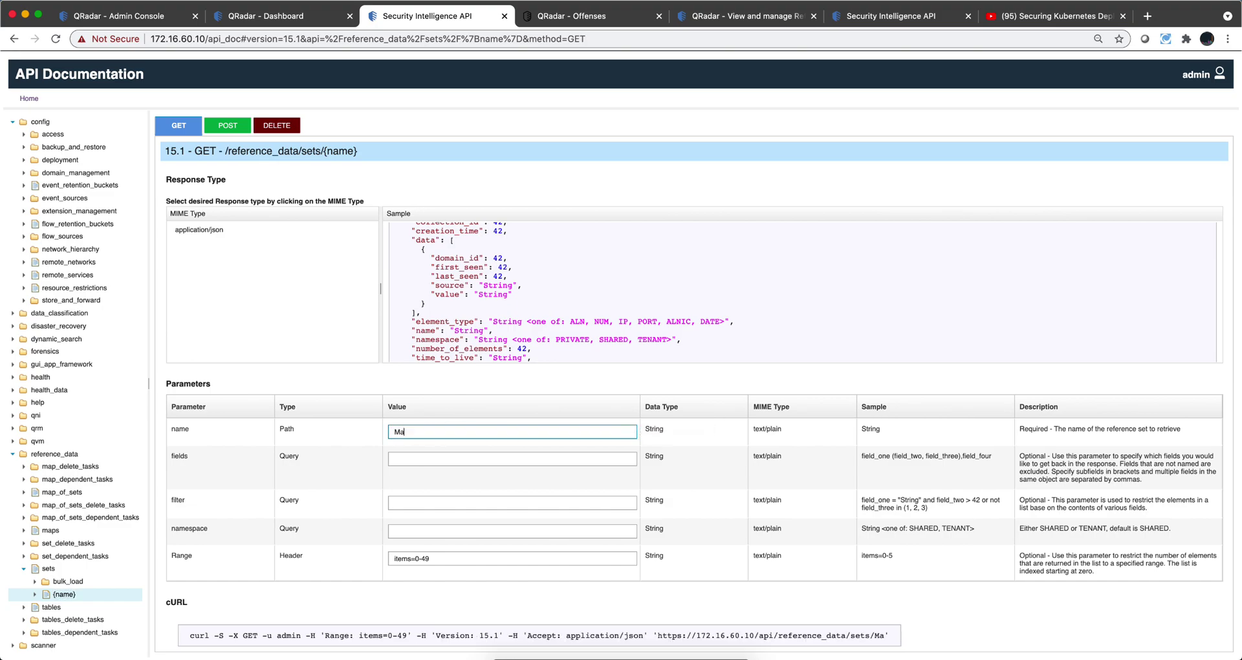
text(lware IPs)
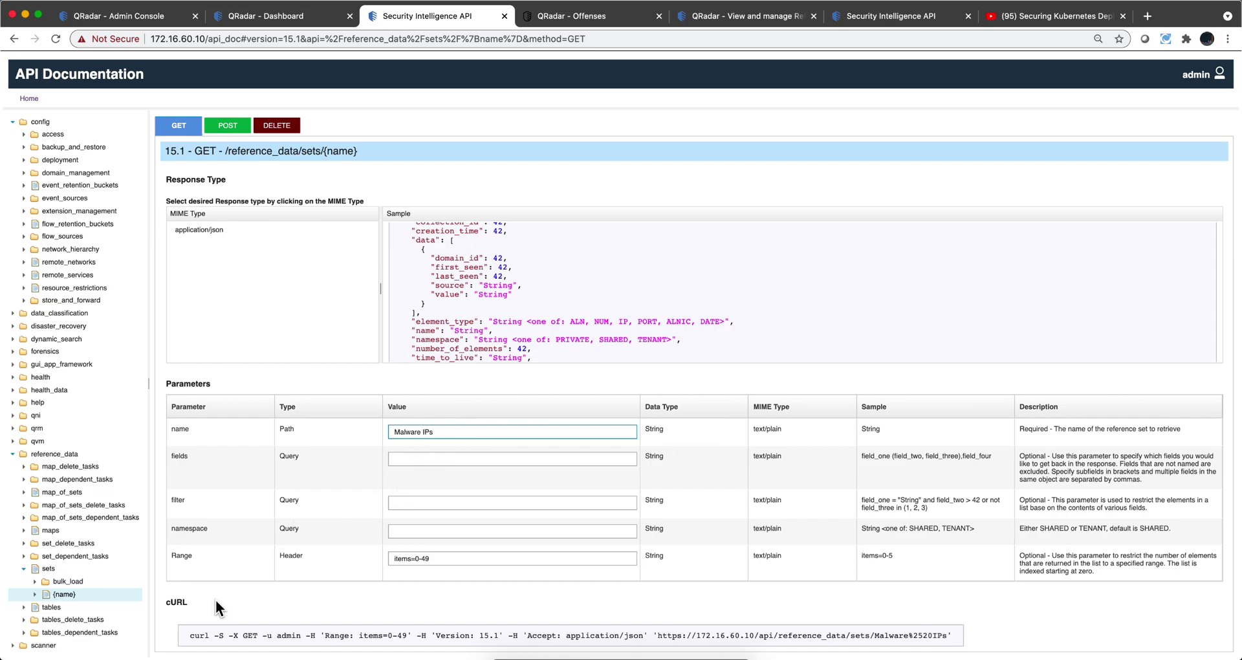
scroll(234, 573, down, 1)
click(205, 637)
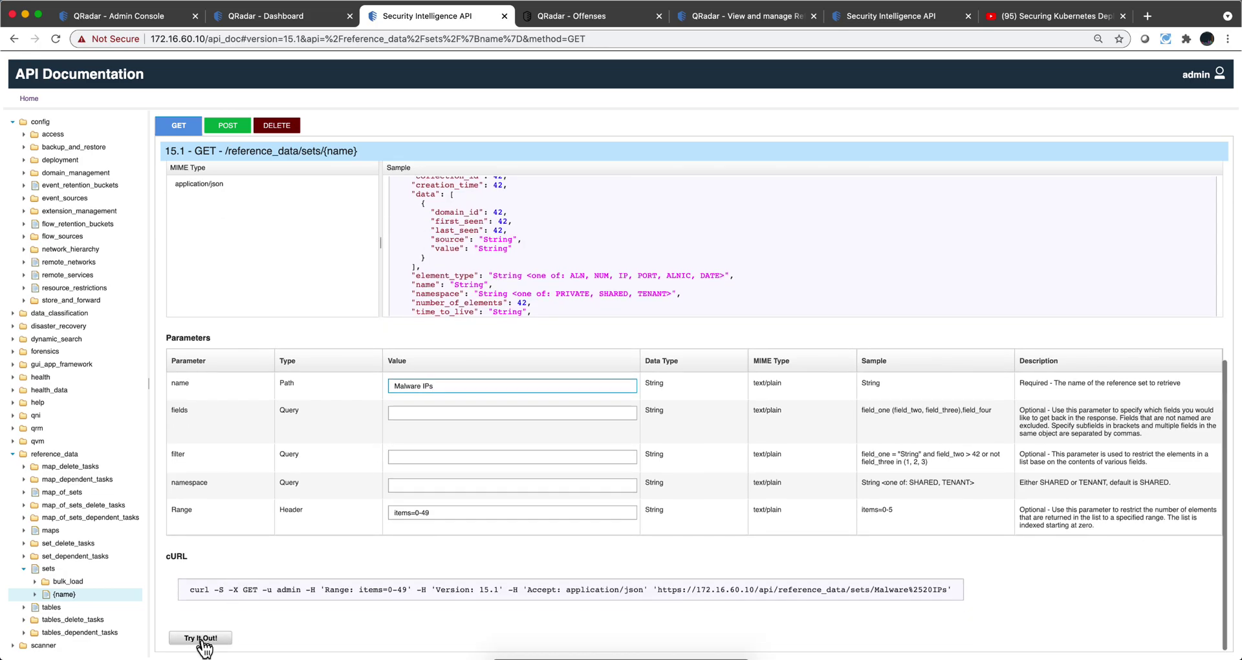
scroll(204, 641, down, 5)
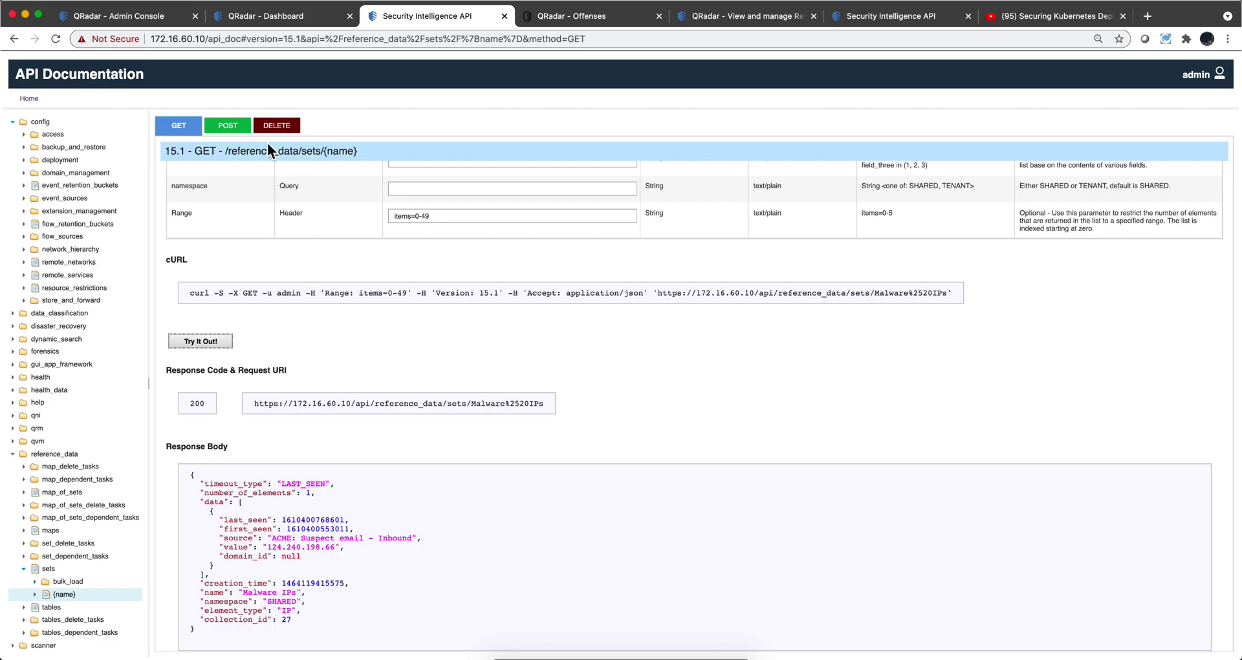
- POST value 10.10.10.1 to the 'Malware IPs' reference set via Try It Out, getting code 200
click(234, 126)
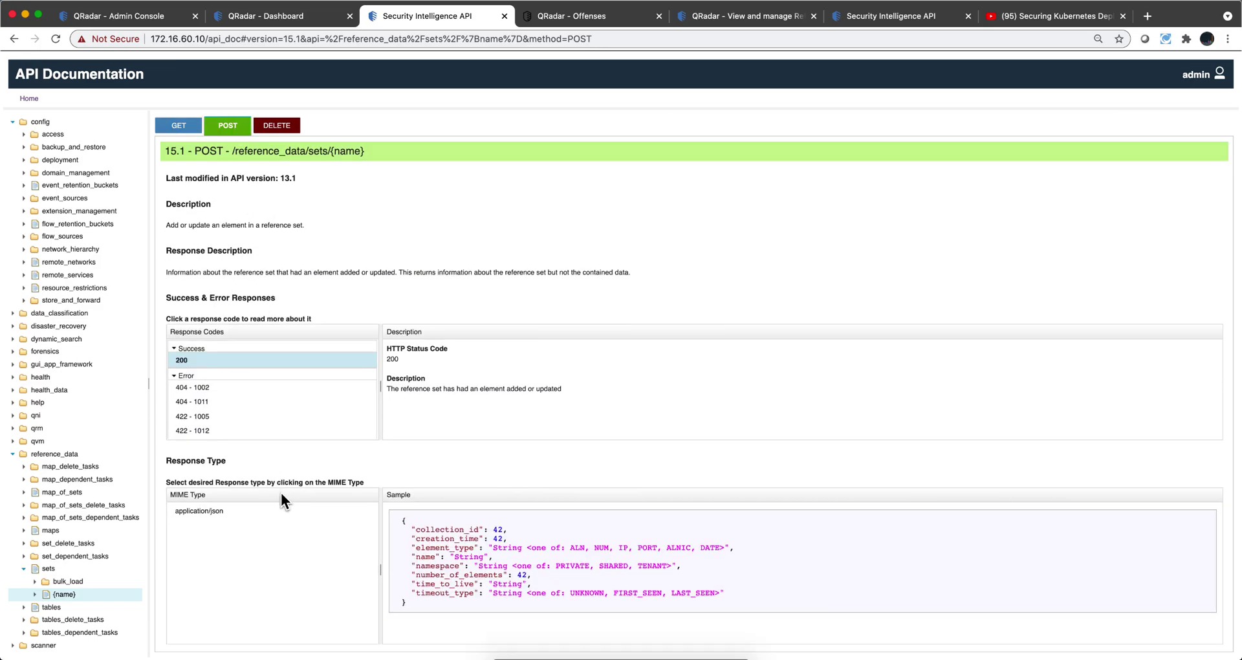
scroll(281, 492, down, 4)
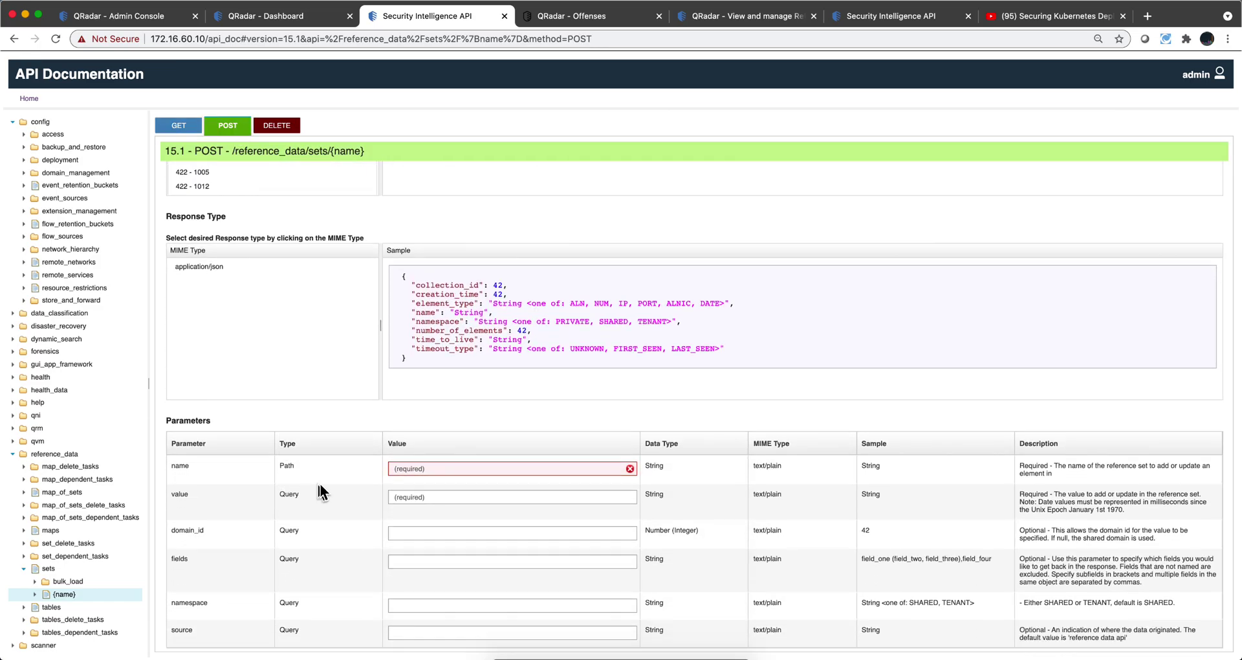
click(401, 468)
text(Mal)
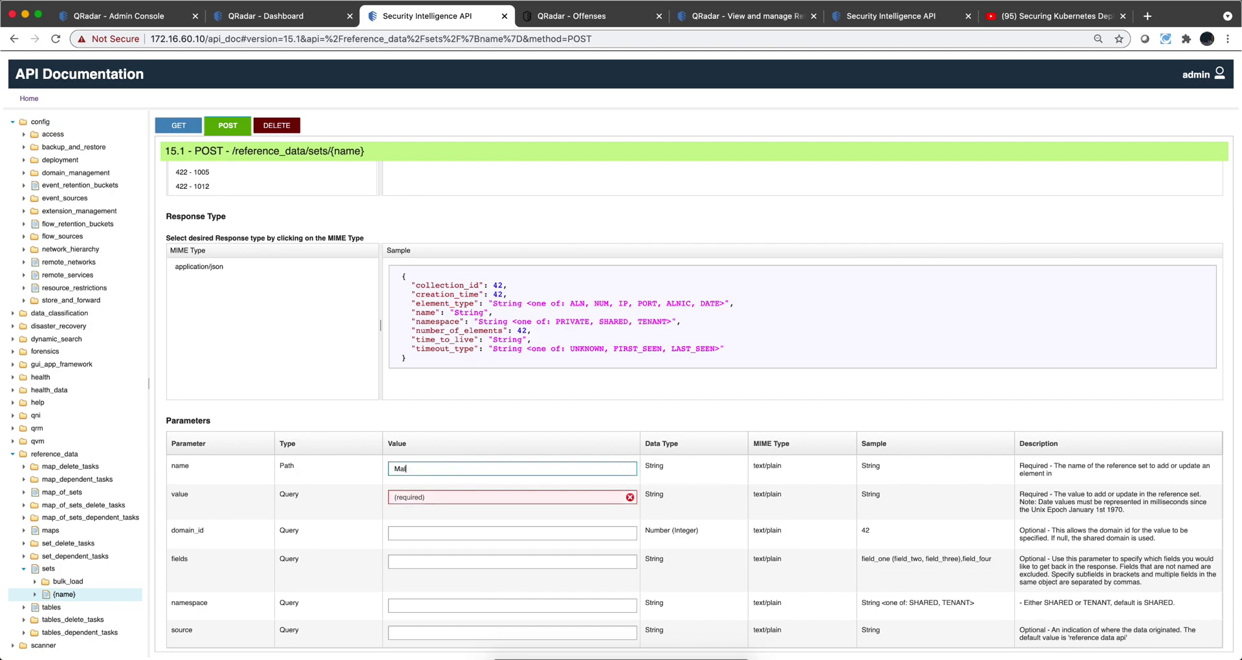
text(ware IPs)
click(427, 497)
text(10.10.10.1)
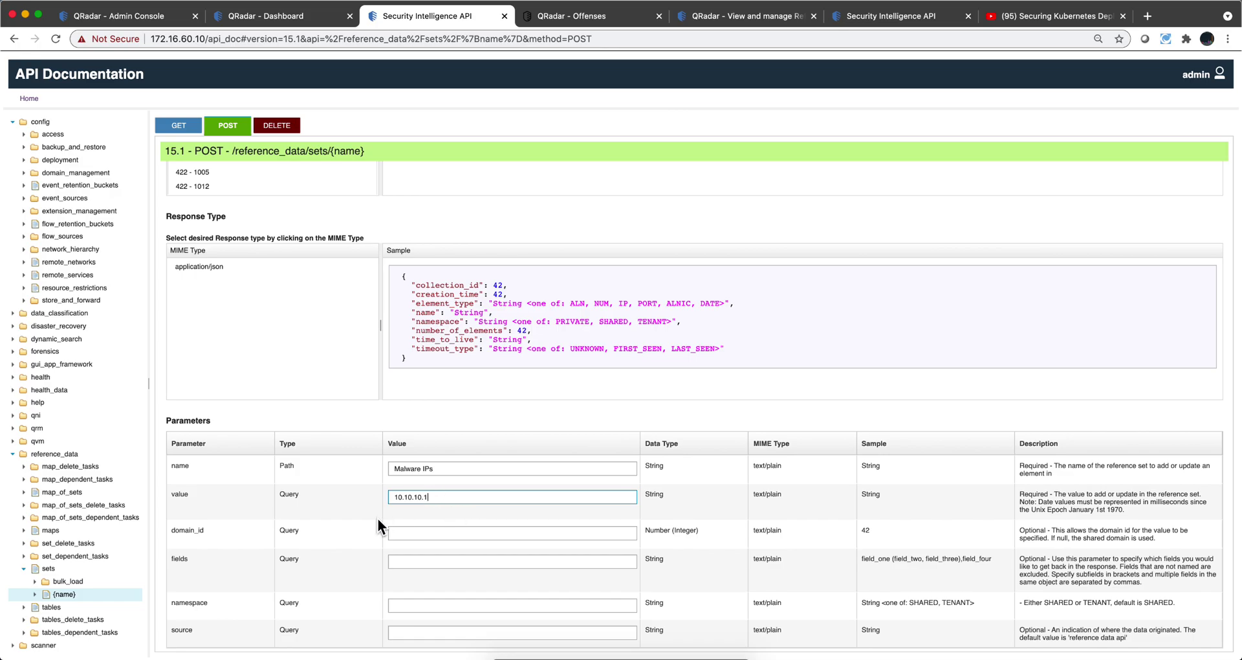
scroll(378, 519, down, 3)
click(200, 639)
scroll(203, 644, down, 5)
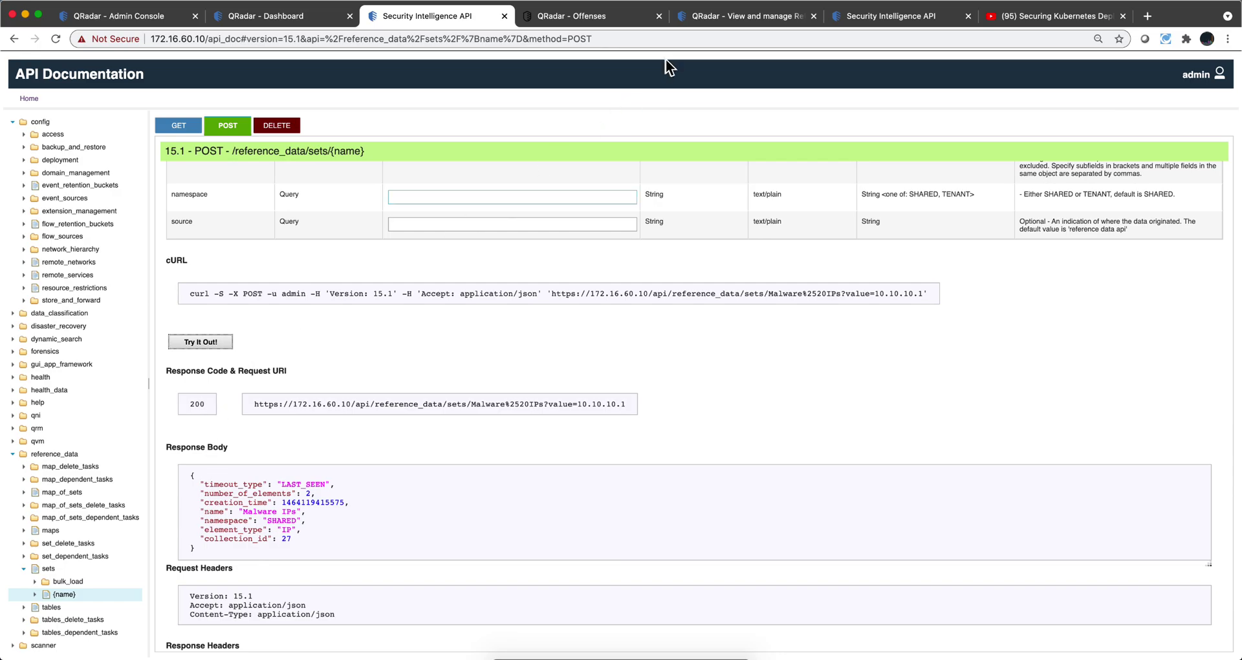
- Go back to the QRadar tab and open Reference Data Management from the side menu
click(730, 17)
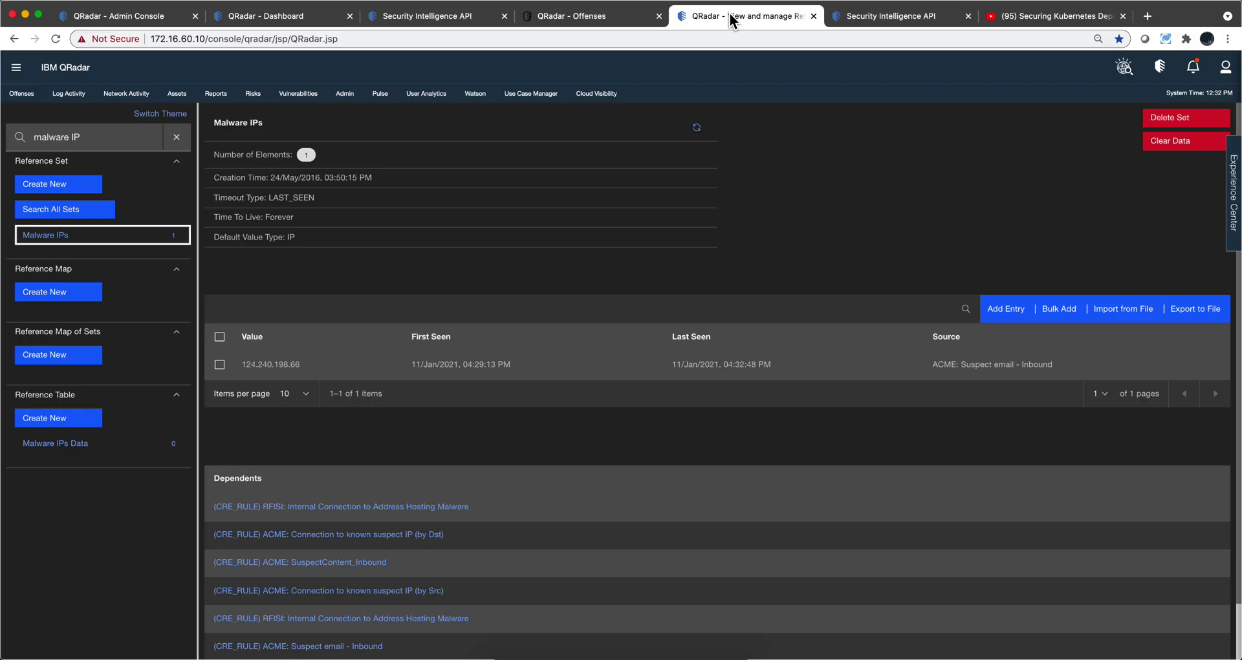
click(97, 238)
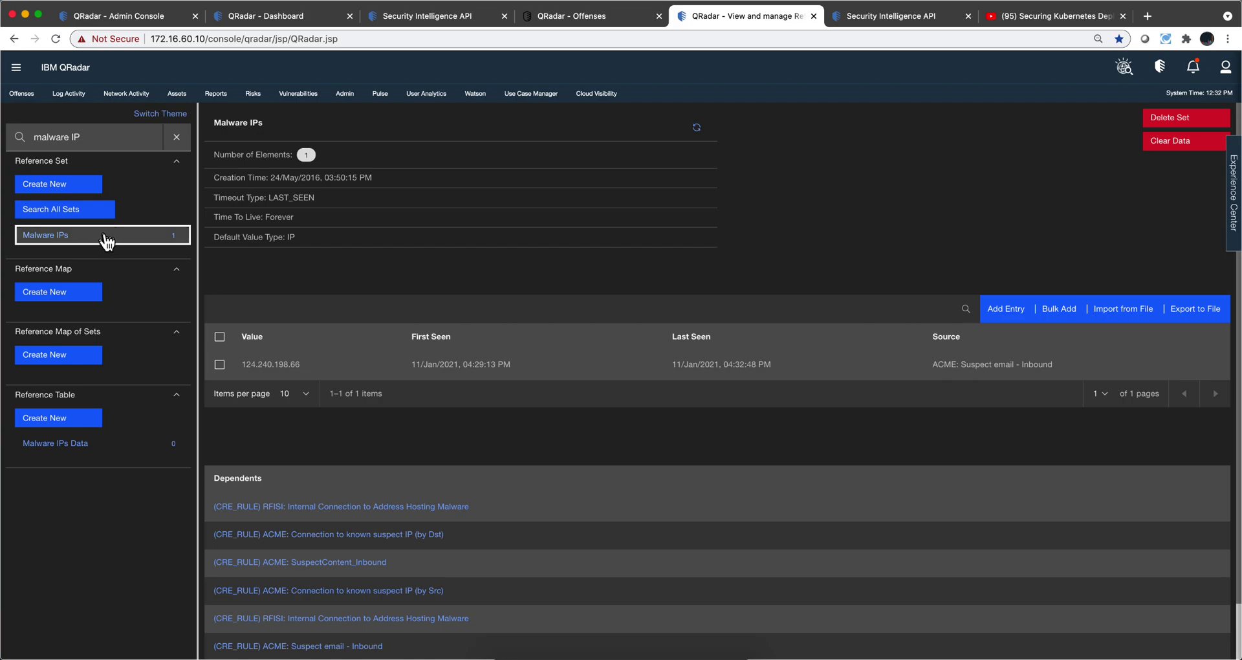
click(18, 71)
click(41, 290)
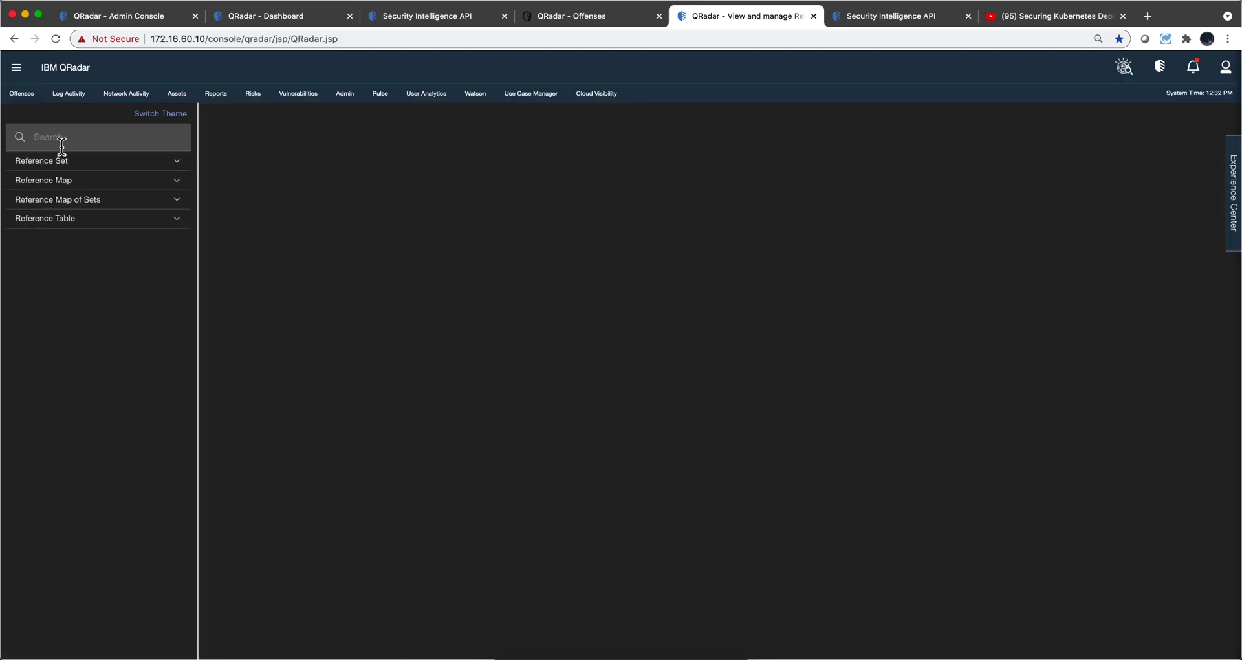
- Search reference sets for 'malware IP' and open Malware IPs to see 10.10.10.1 listed
click(177, 167)
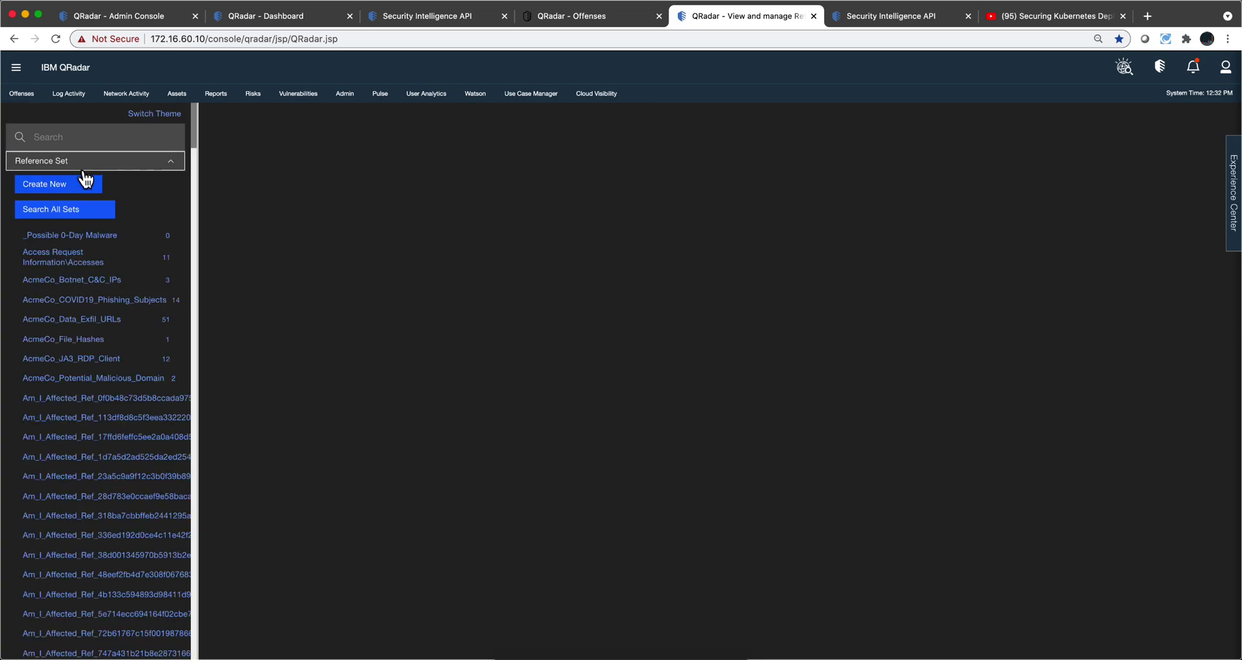
click(77, 163)
click(80, 165)
click(80, 164)
click(61, 137)
text(mal)
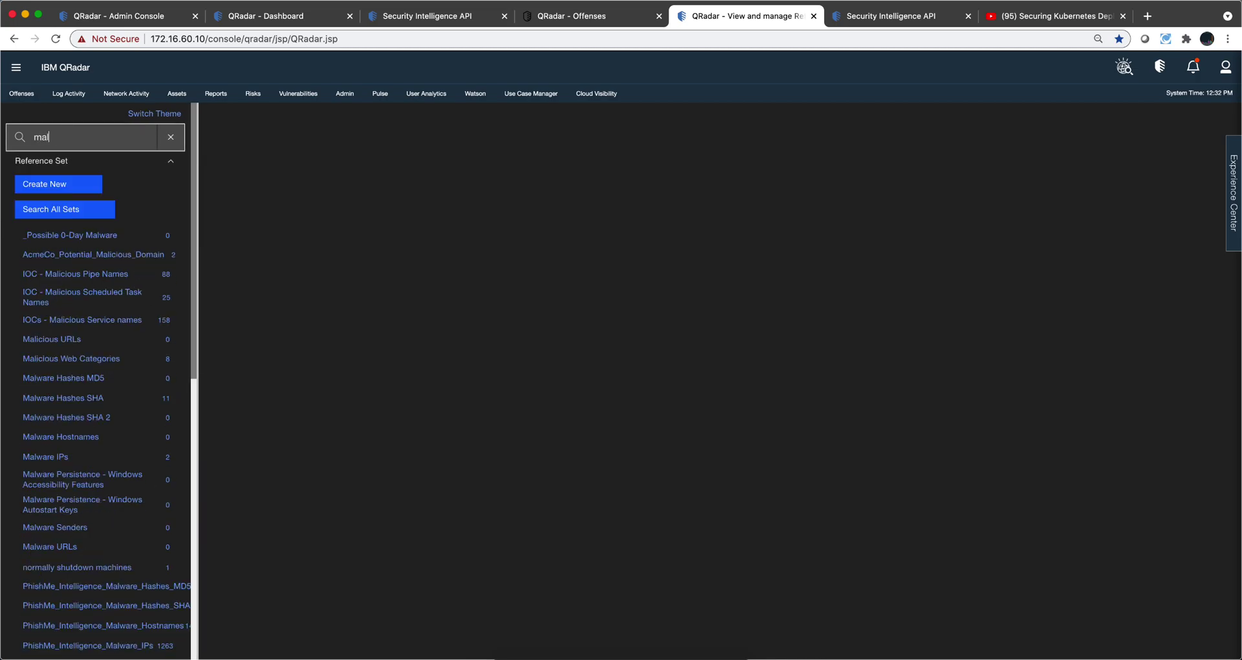
text(ware IP)
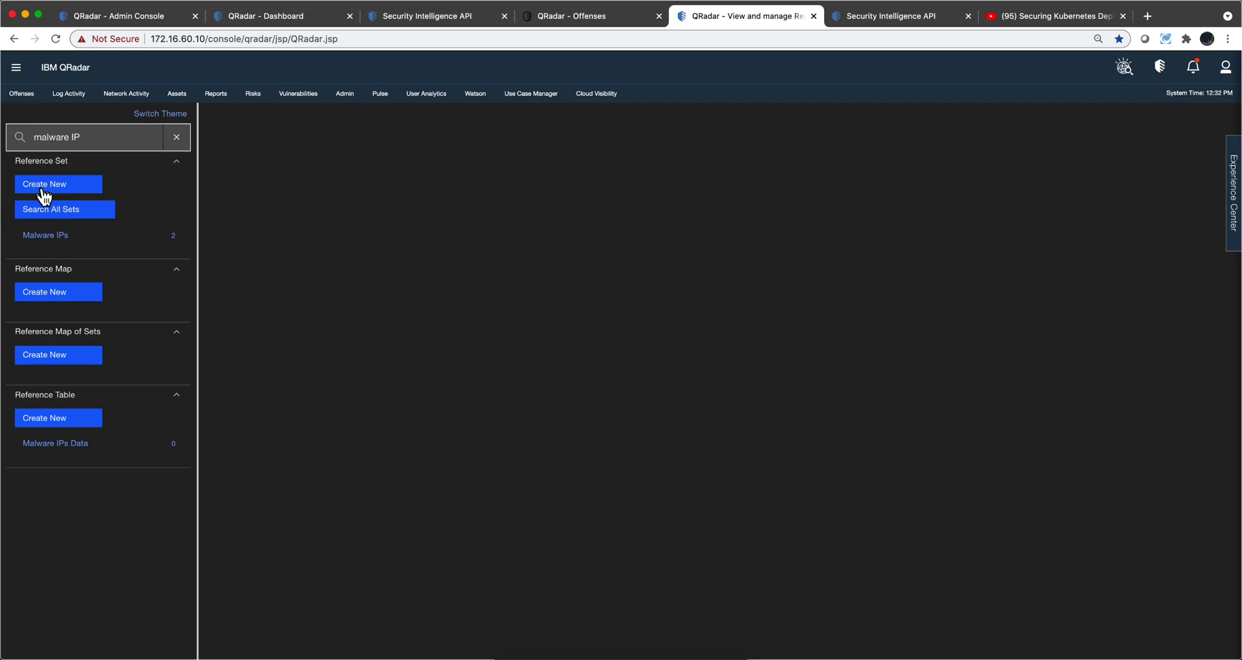
click(45, 238)
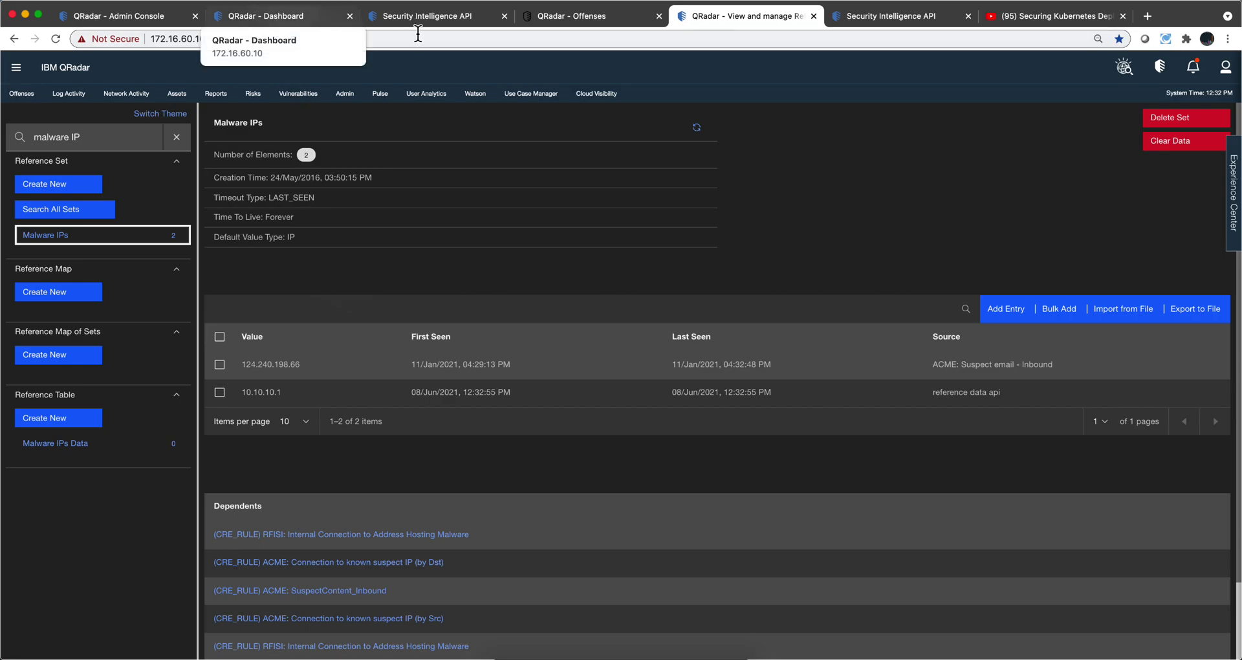
- Select the request URI on the API documentation page and bring the Rested REST client forward
click(852, 20)
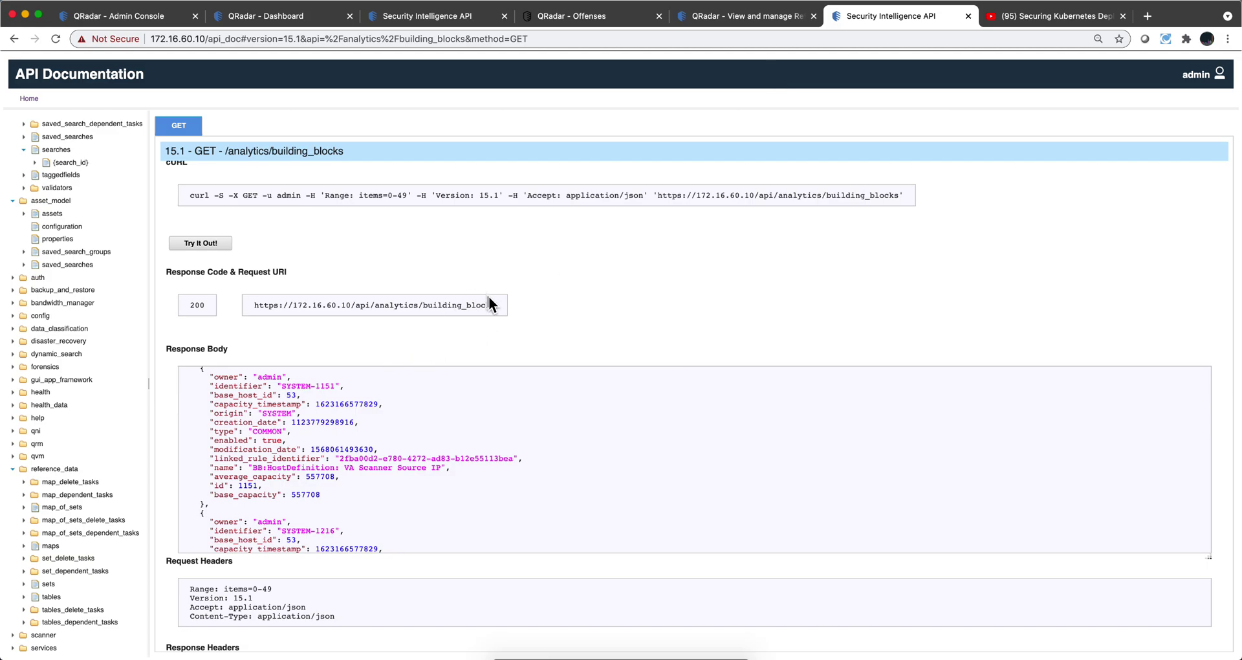
drag(498, 302, 280, 295)
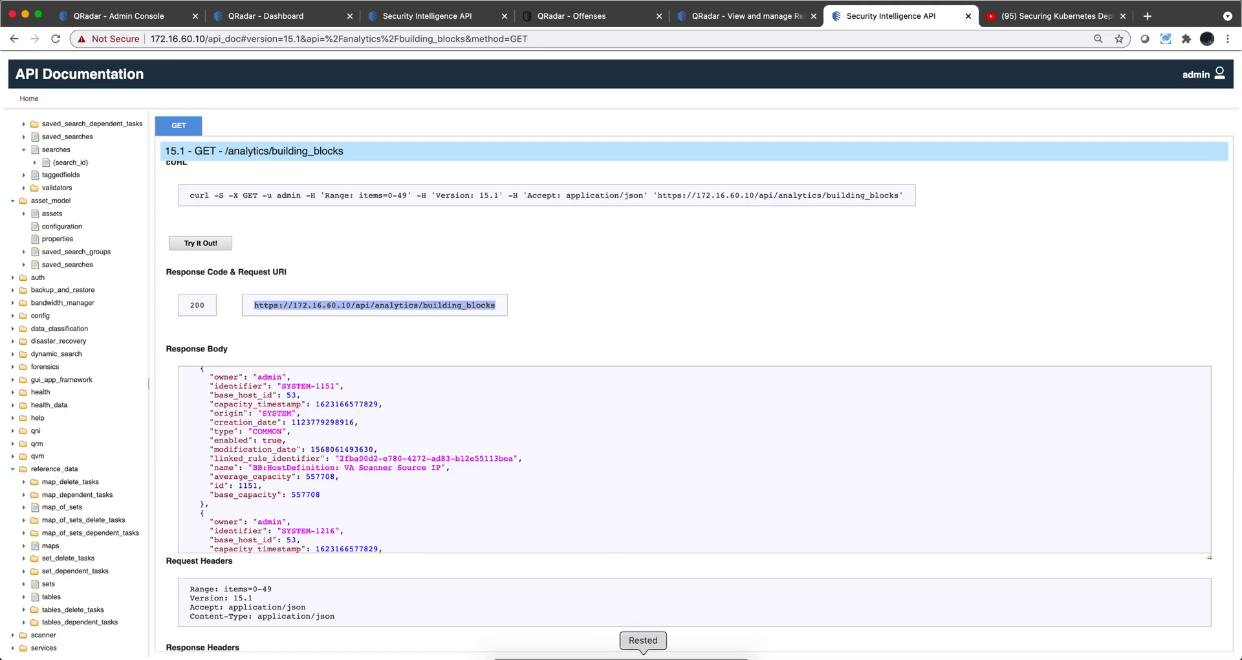
click(643, 655)
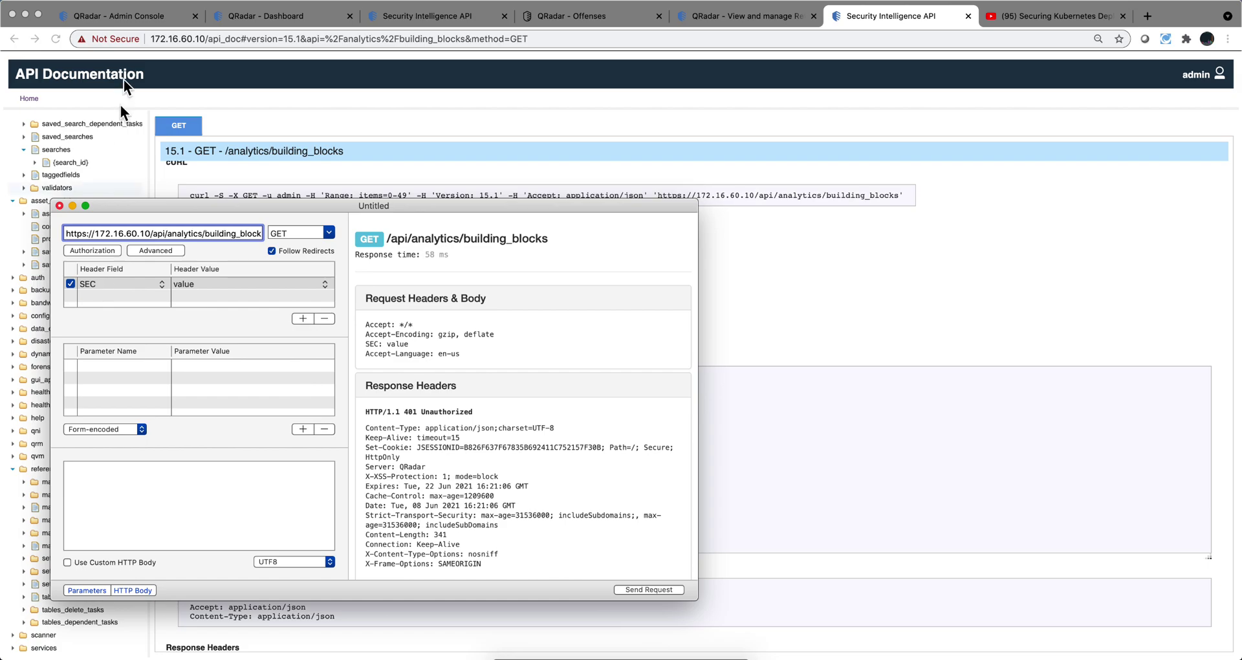
- Visit the QRadar Admin Console tab, then bring the Rested REST client window forward again
click(157, 17)
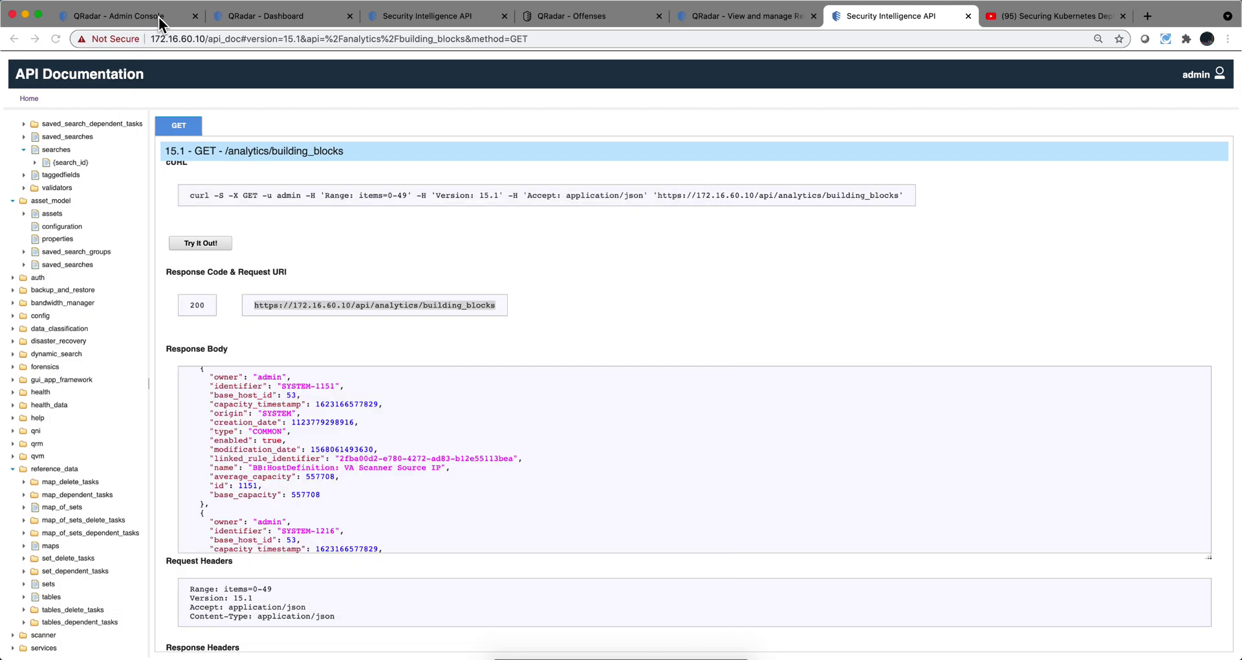
click(157, 16)
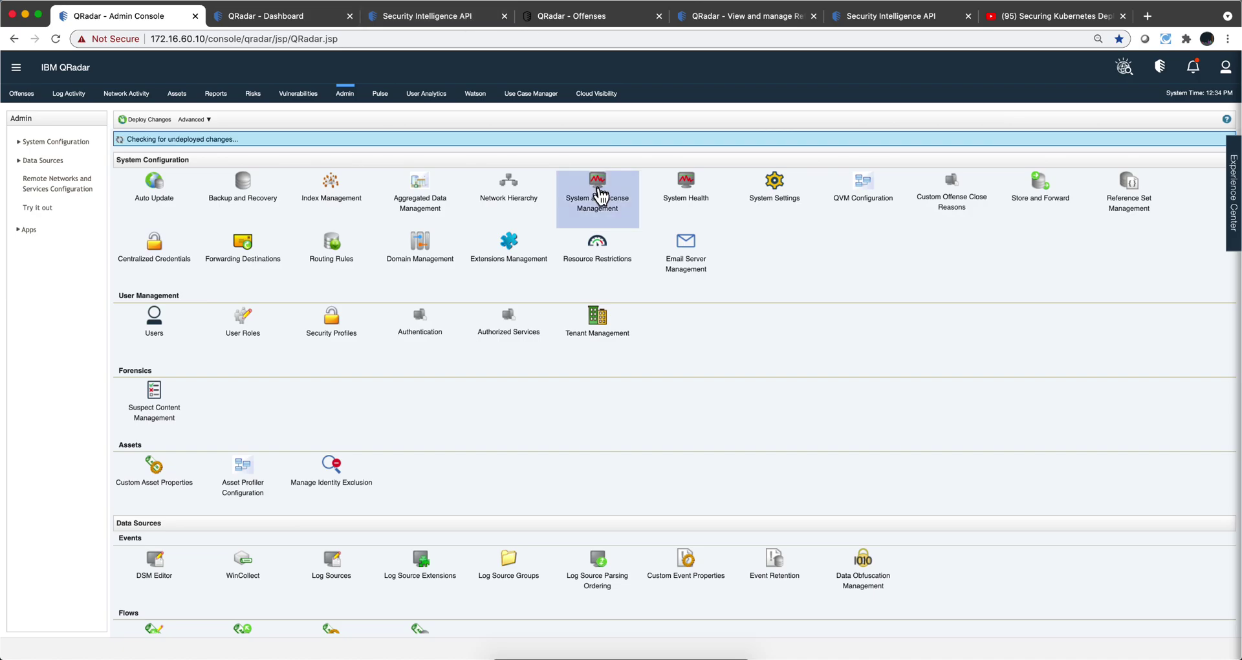
click(644, 654)
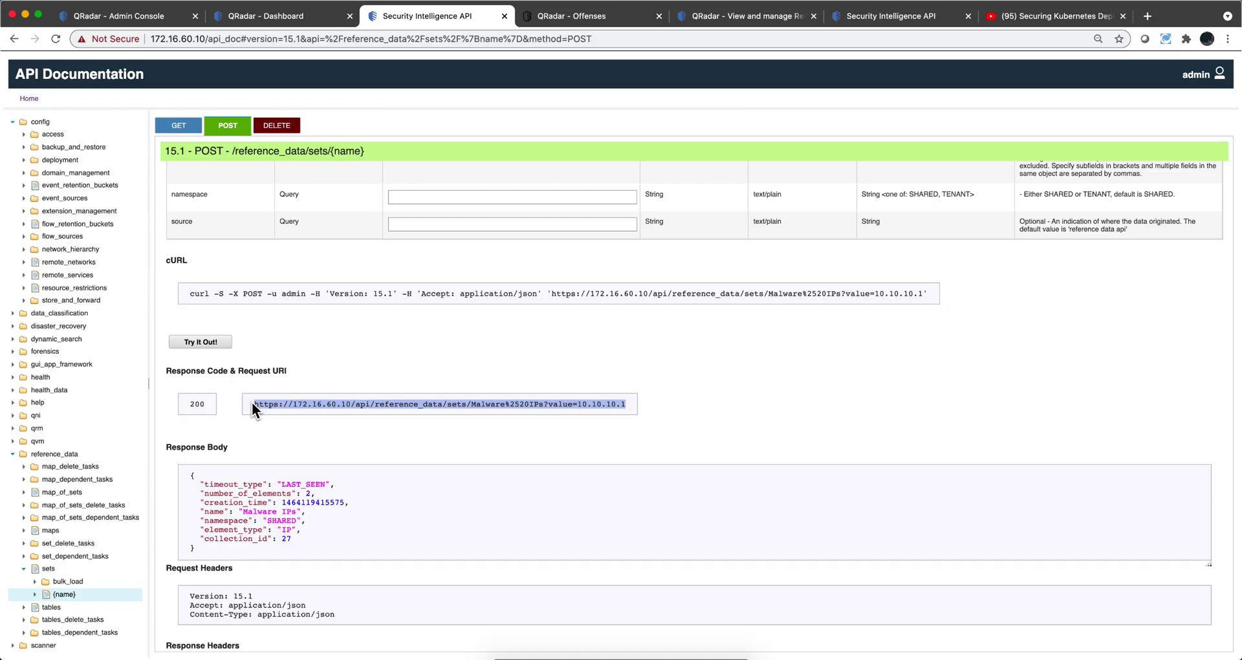
- In Rested, paste the Malware IPs set URL with value 10.10.10.2, use POST, and fill the SEC token header
click(640, 650)
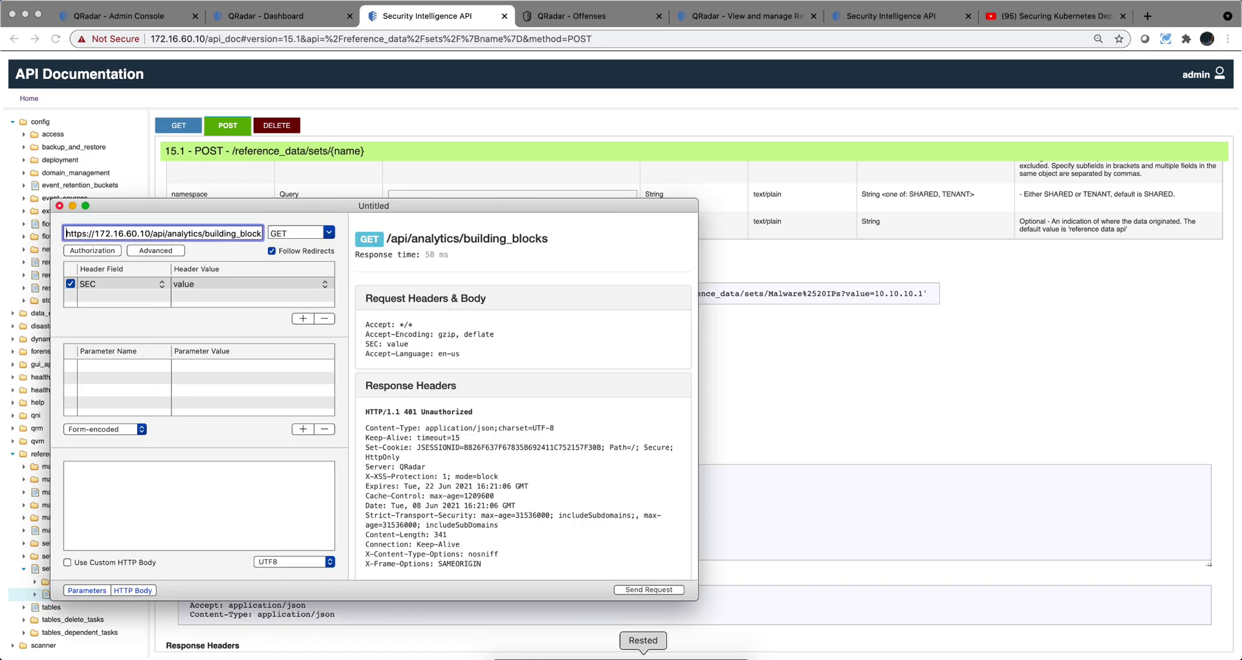
triple_click(111, 234)
text(https://172.16.60.10/api/reference_data/sets/Malware%2520IPs?value=10.10.10.1)
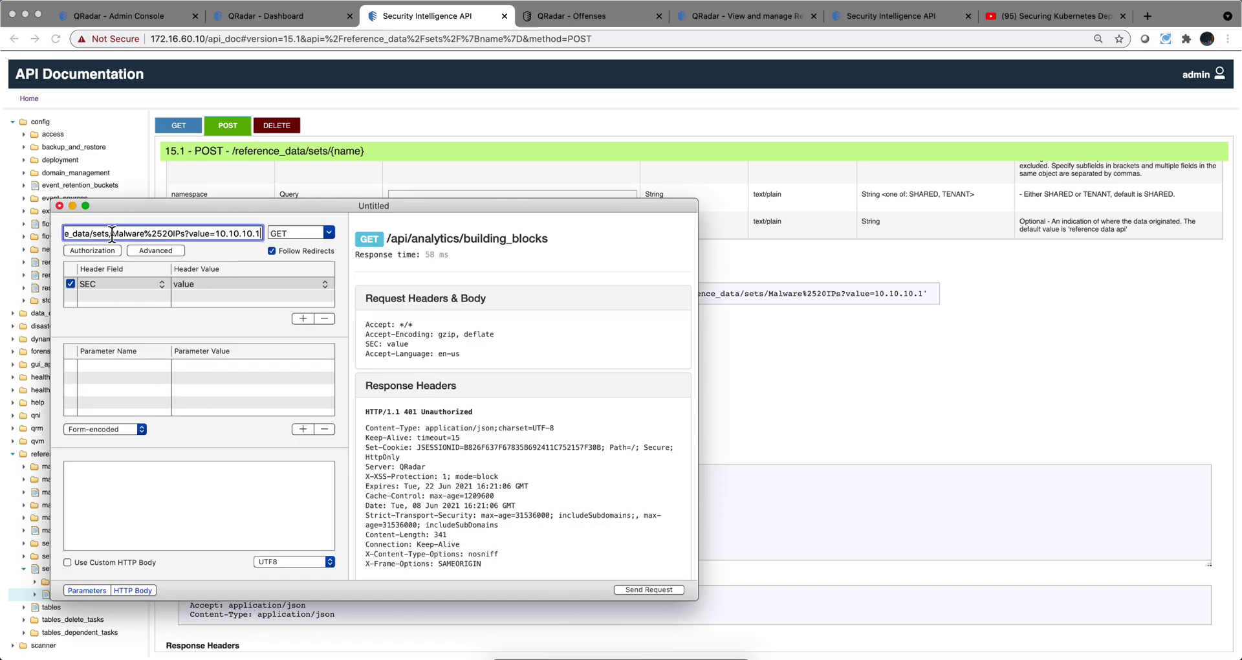
key(BackSpace)
text(2)
click(329, 232)
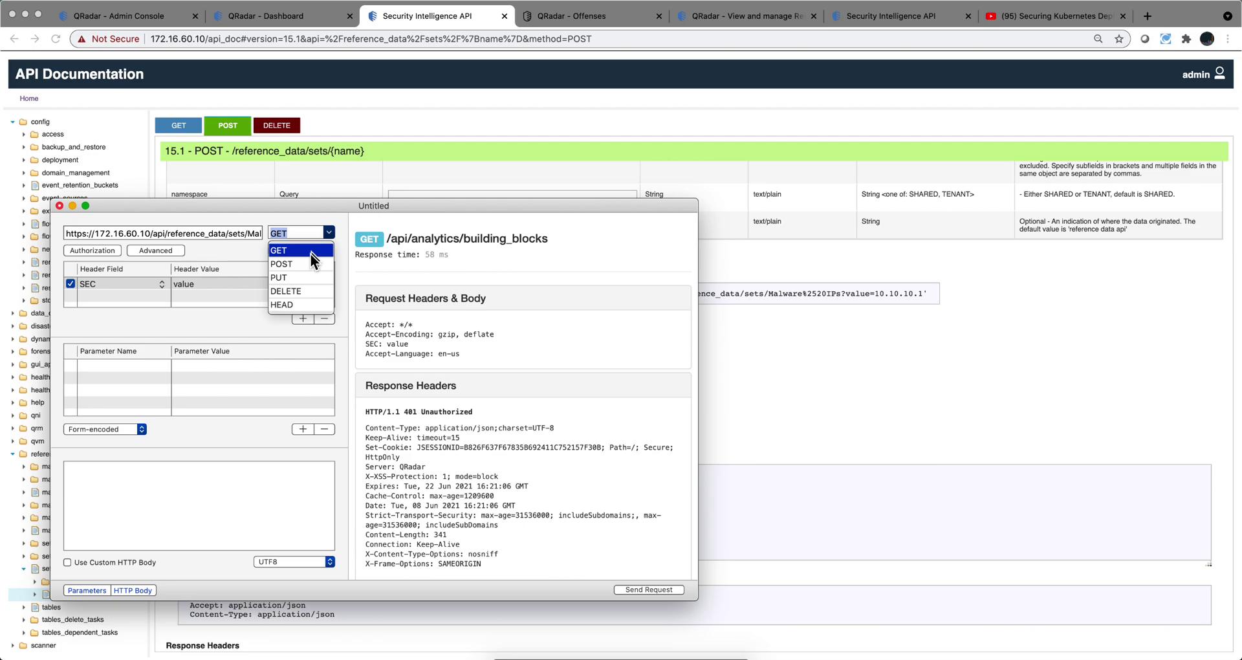
click(290, 264)
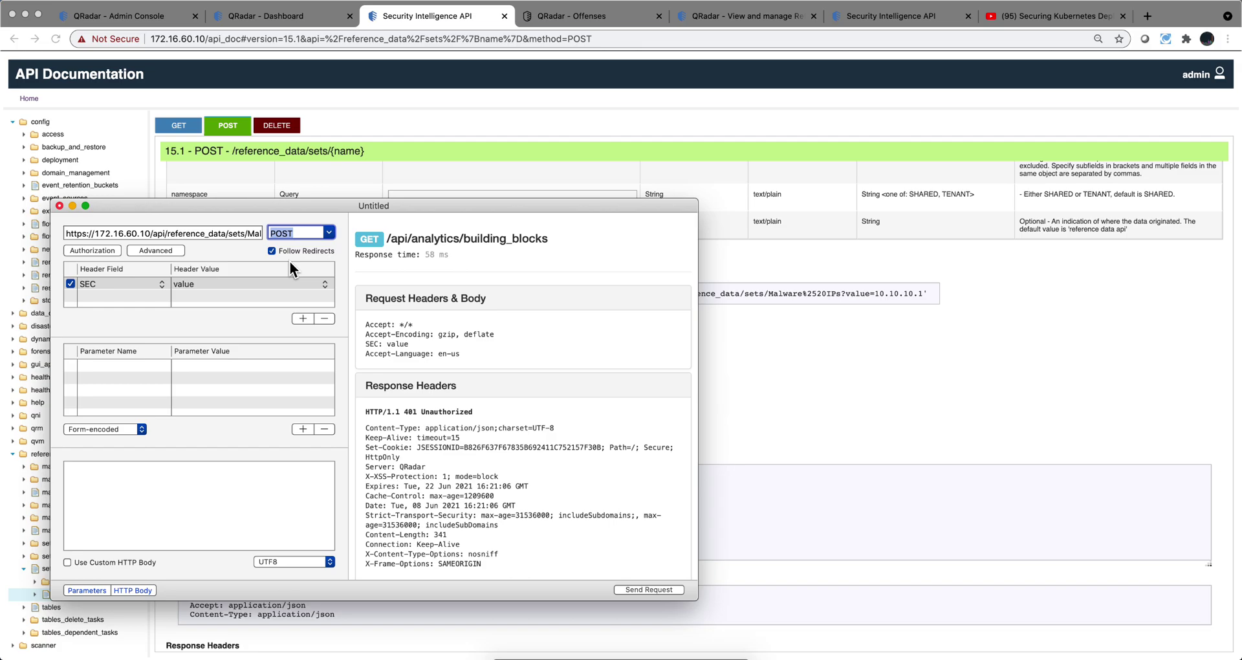
click(634, 586)
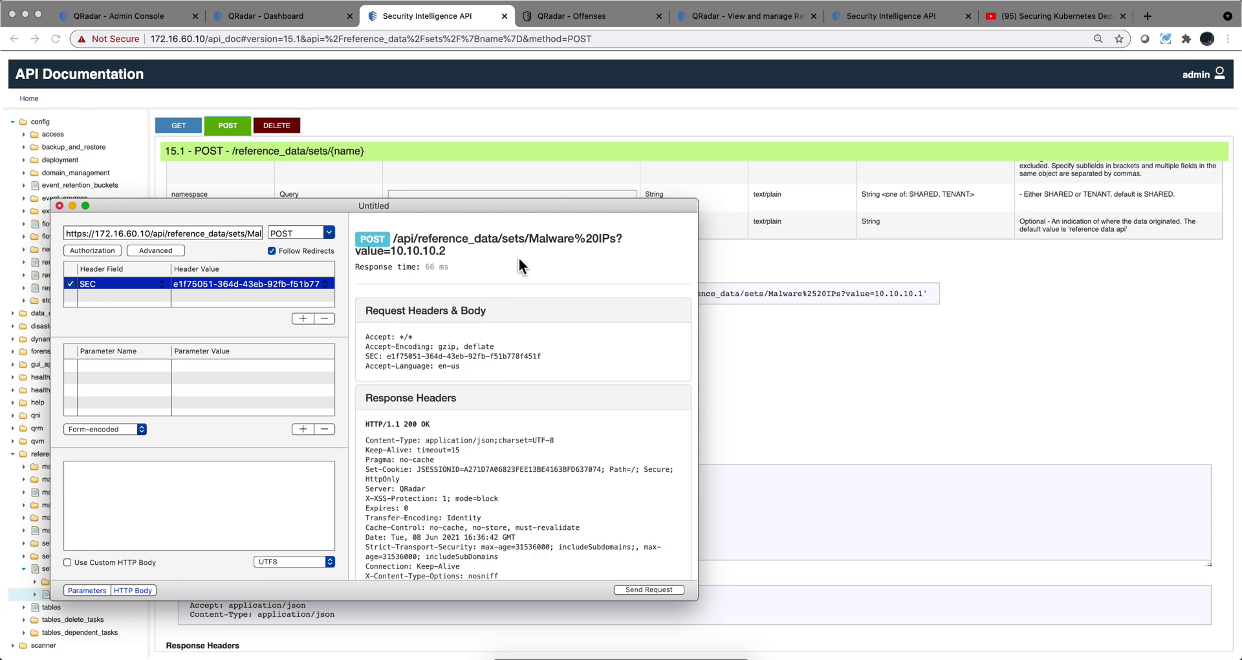
- On the YouTube video page, follow the ibm.ent.box.com description link to the Public From Jose folder
click(1051, 17)
click(1051, 17)
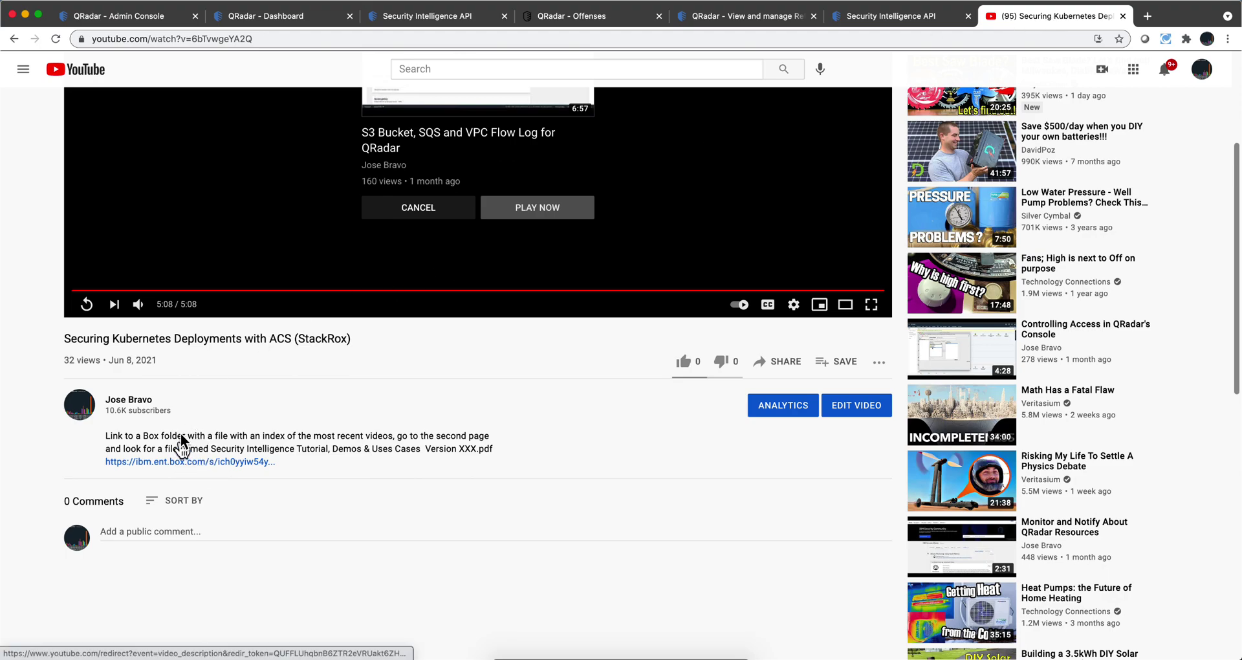
click(207, 462)
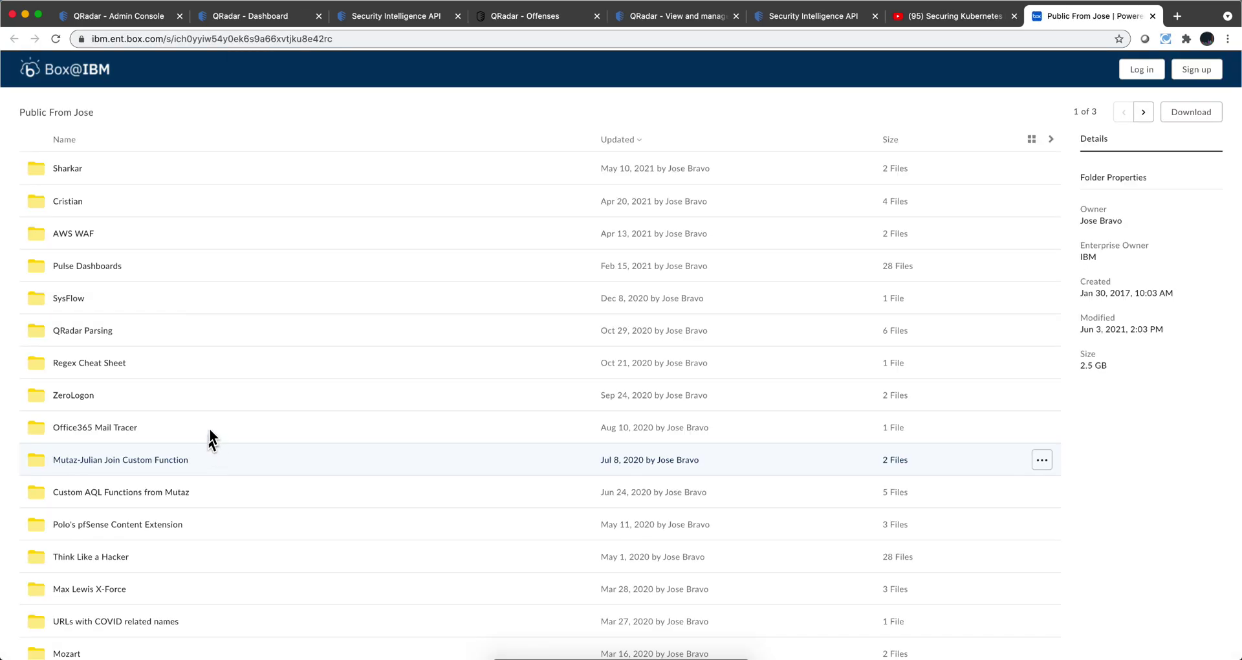
- Go to folder page 2, open BigFix Integration (Custom Action Script) and preview bigfix_quarantine_v6.py
scroll(215, 308, down, 5)
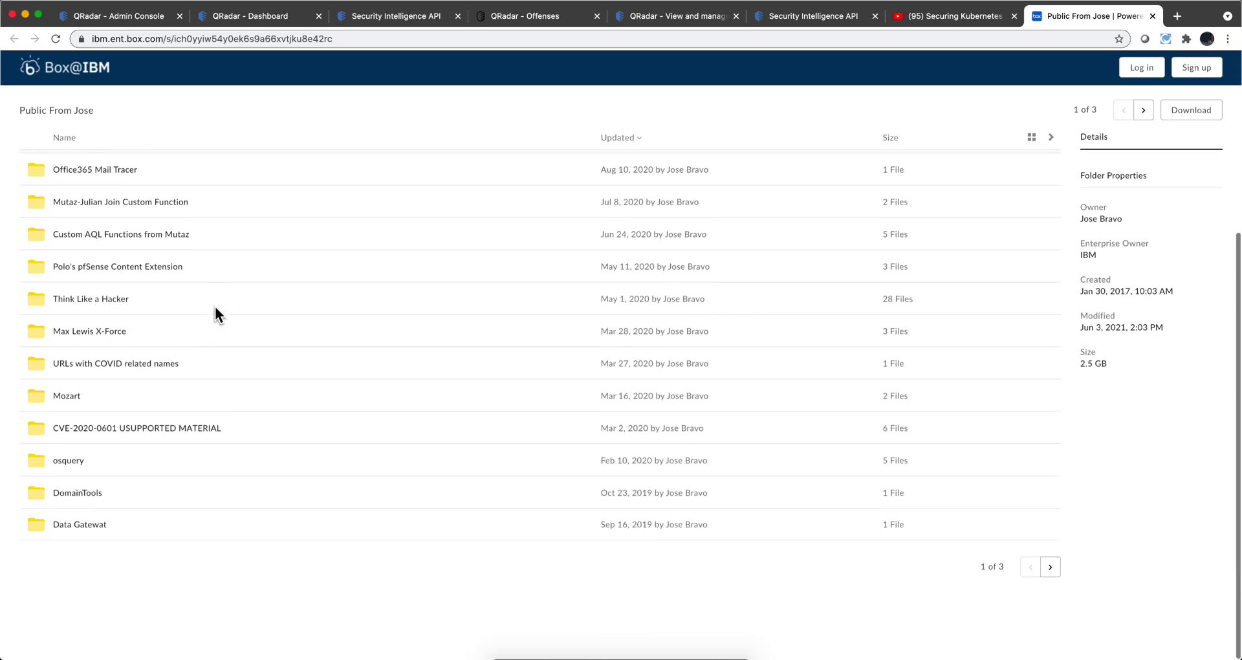
click(1050, 569)
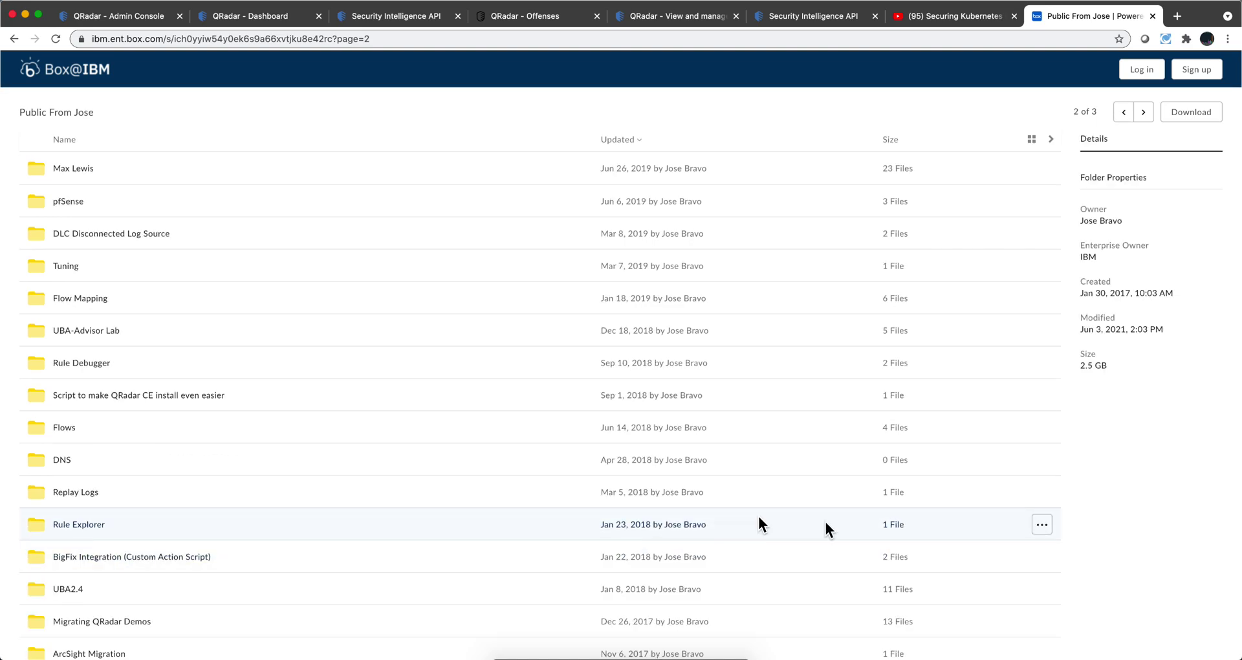
click(155, 558)
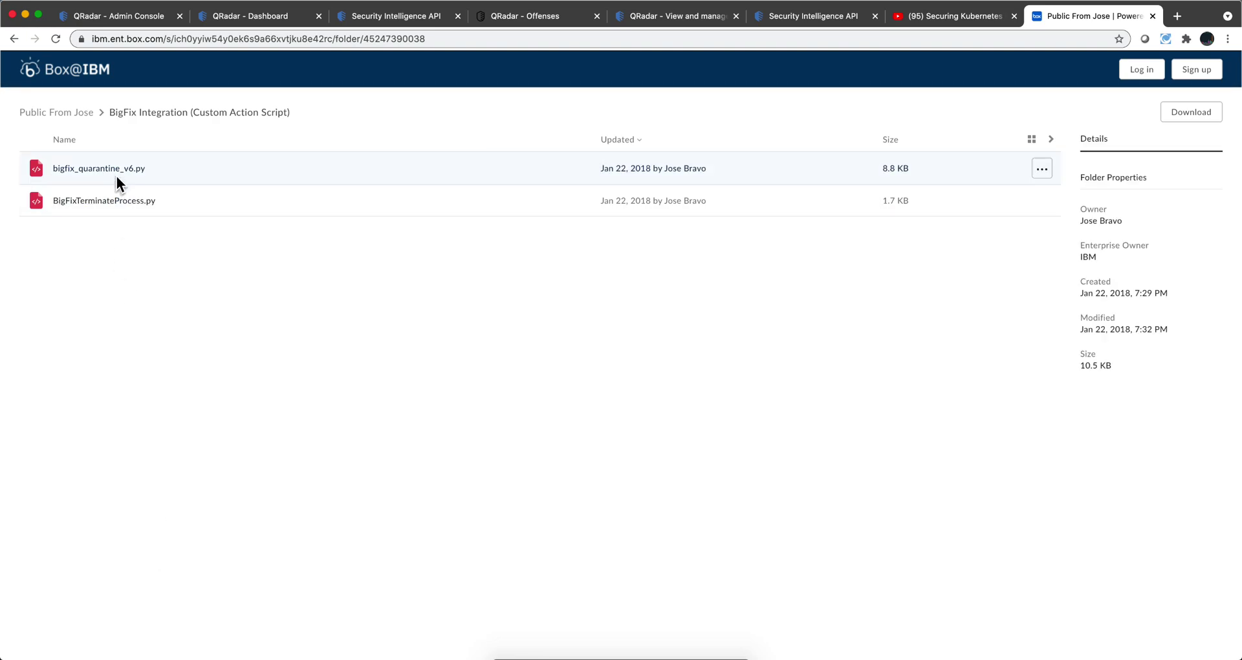
click(98, 168)
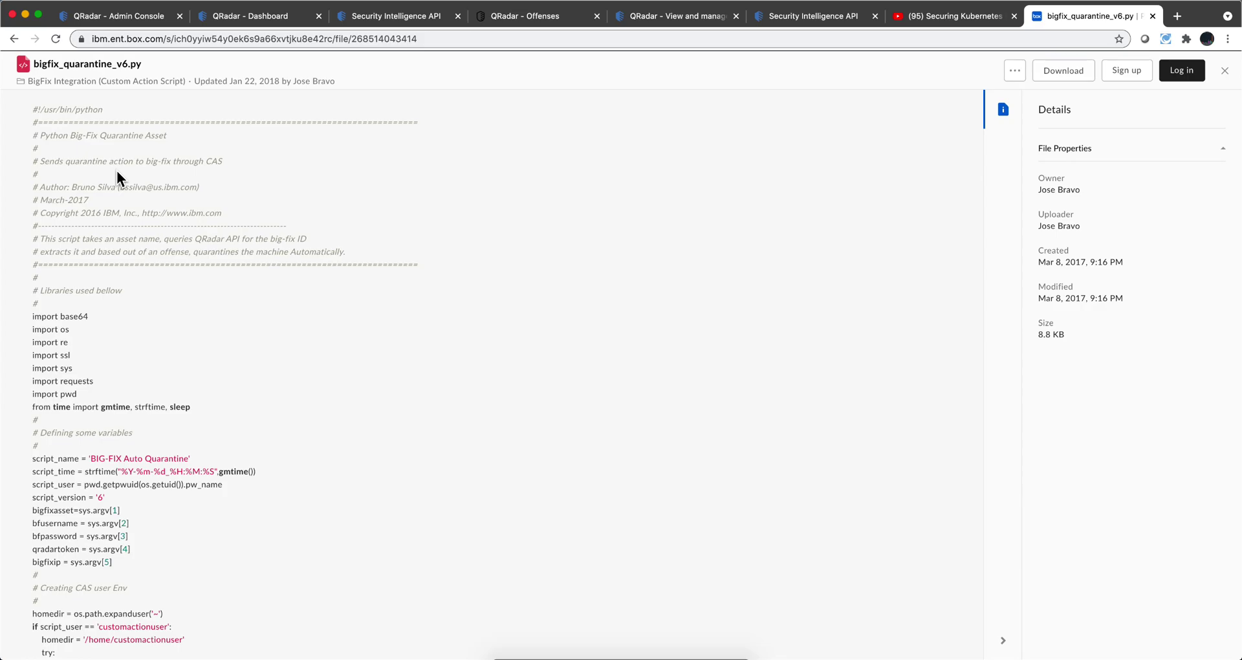
- Select the QRadar asset_model API URL in the requests.get line, then scroll to the firewall quarantine commands
scroll(145, 274, down, 10)
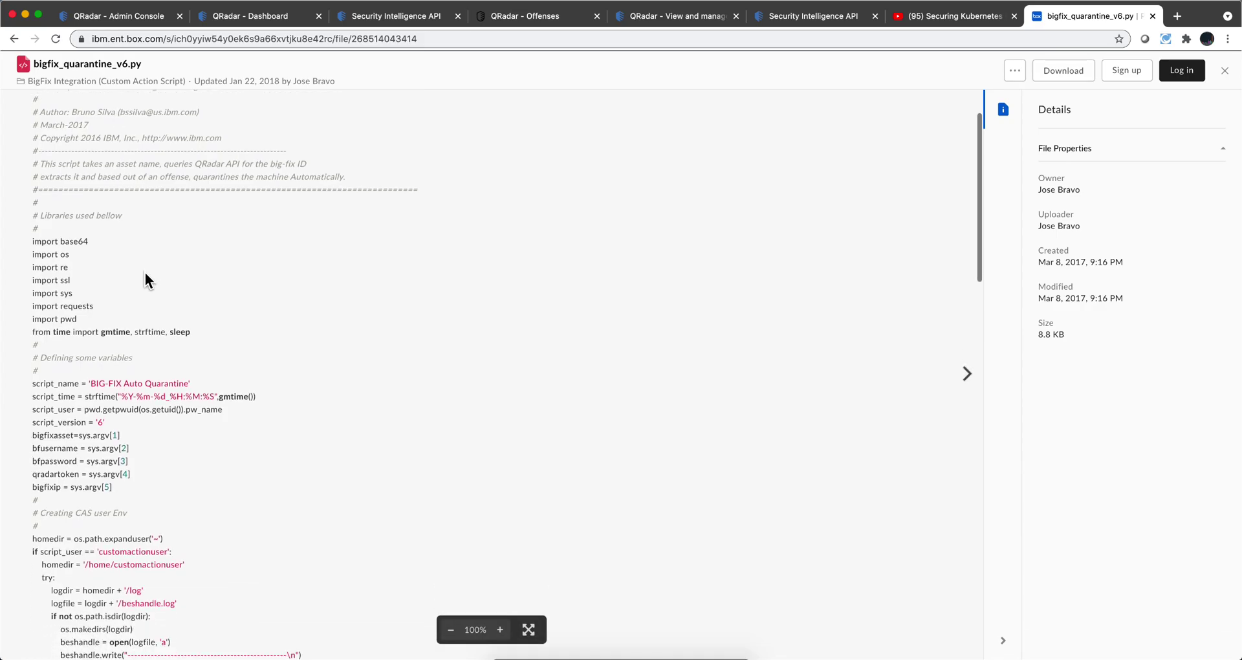
scroll(144, 274, up, 5)
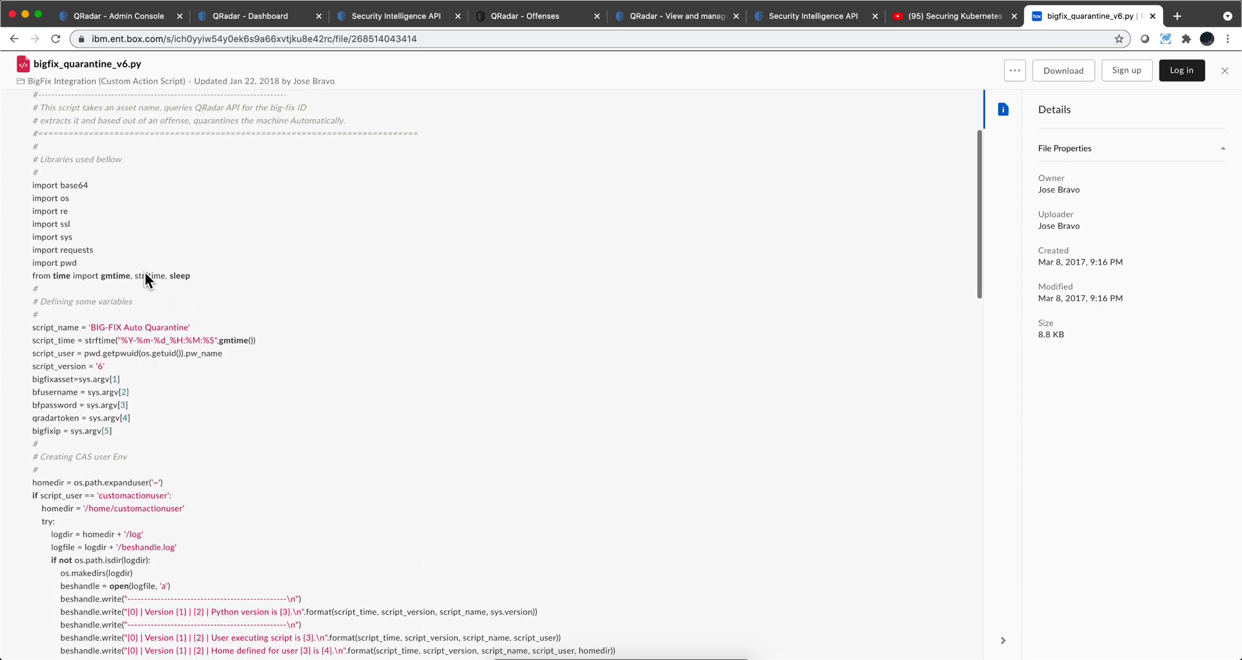
scroll(145, 278, down, 6)
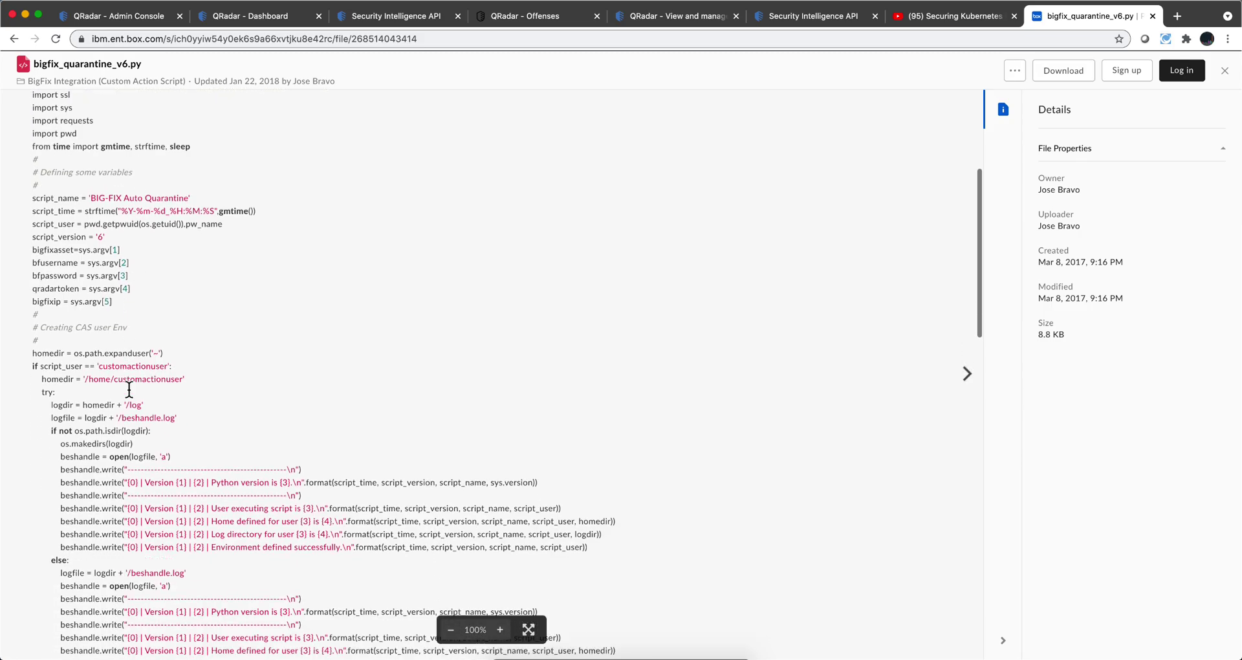
scroll(129, 390, down, 8)
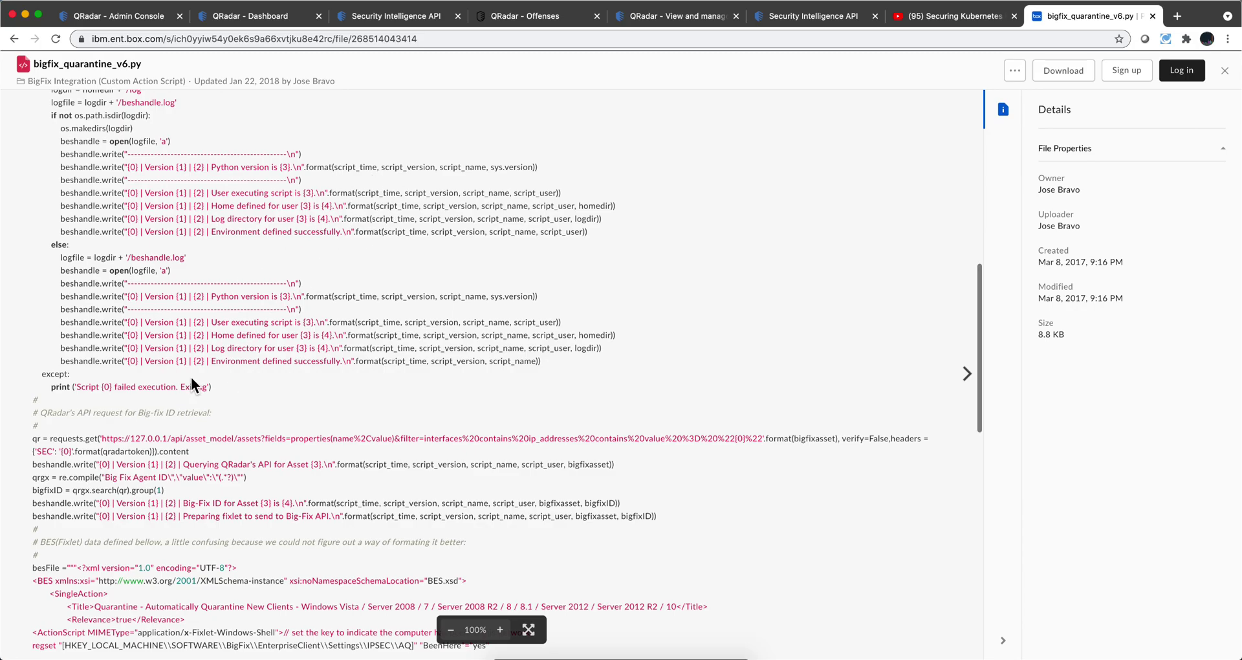
scroll(97, 343, down, 3)
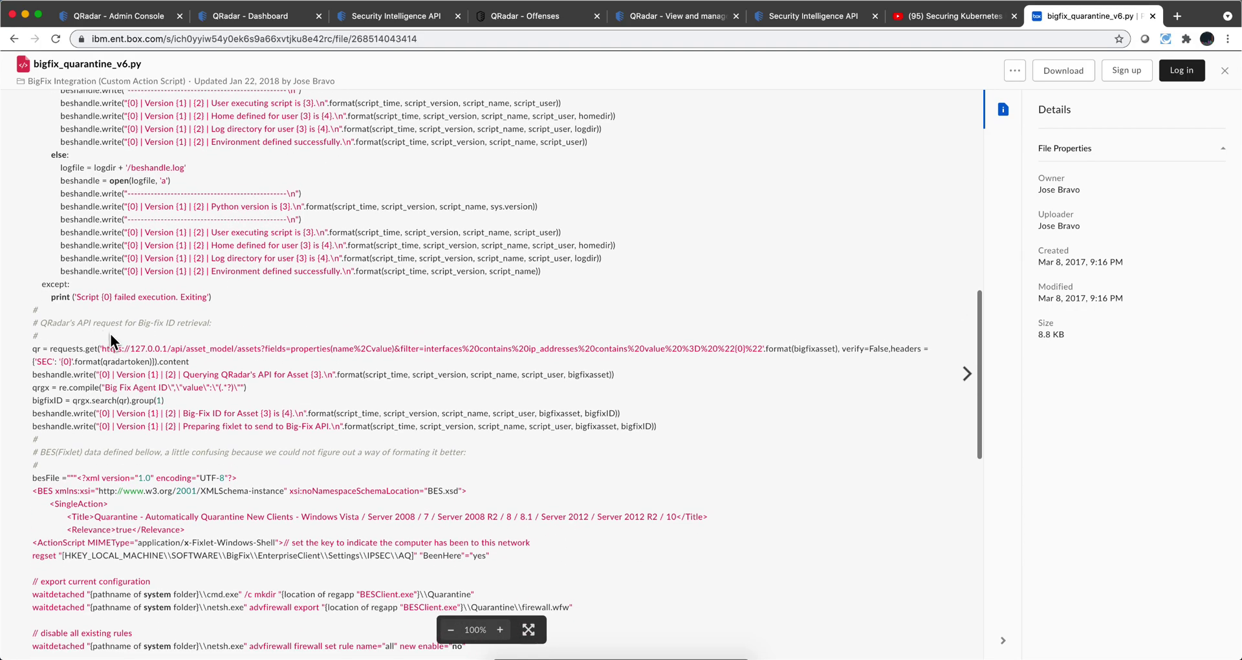
drag(102, 349, 886, 343)
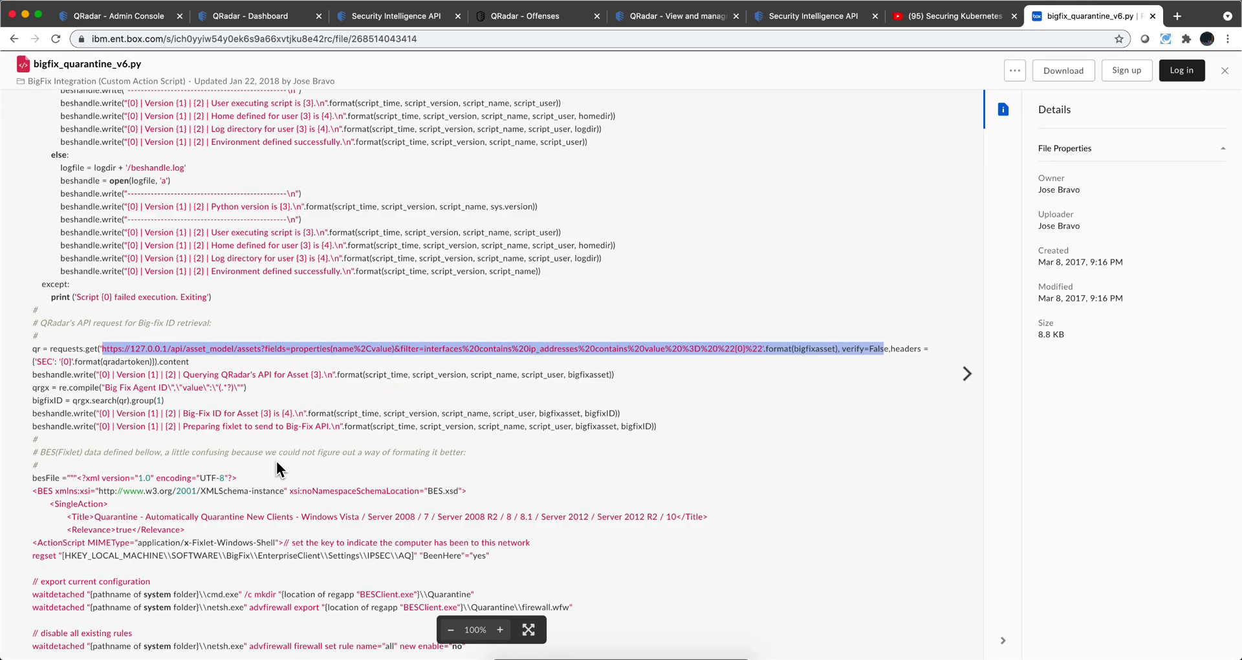
scroll(247, 482, down, 3)
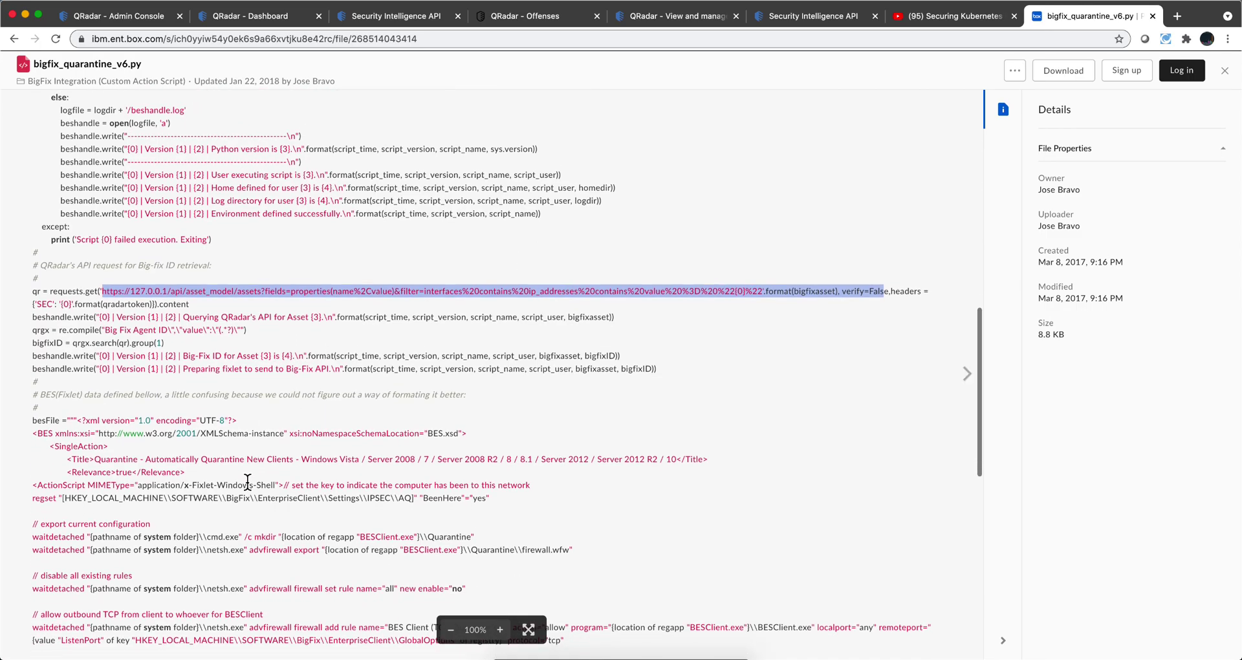
scroll(247, 481, down, 5)
scroll(248, 482, down, 5)
scroll(247, 482, down, 3)
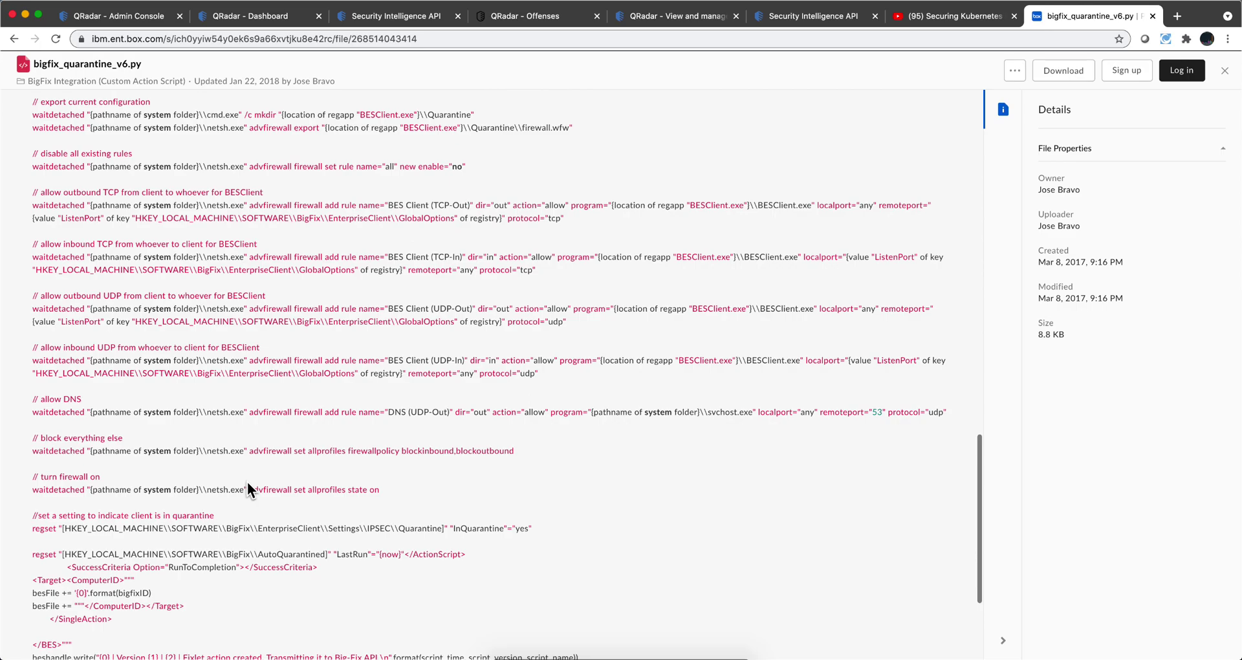